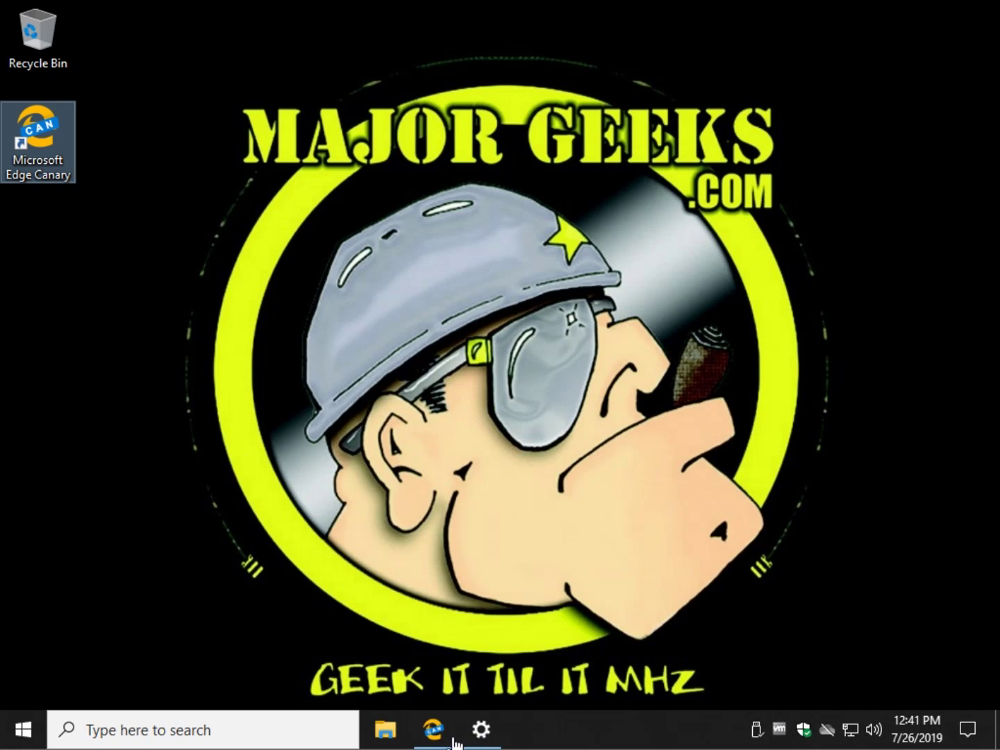
- Bring the MajorGeeks manual-update guide to the front in Edge Canary and open the Start menu
mouse_move(436, 733)
left_click(442, 647)
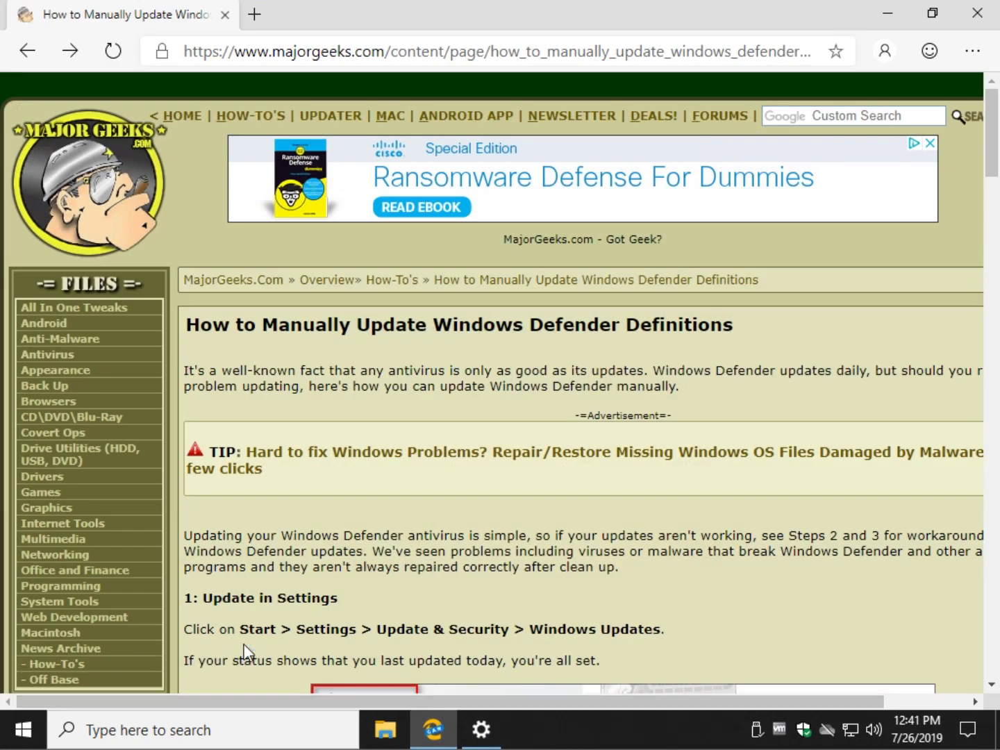
left_click(16, 735)
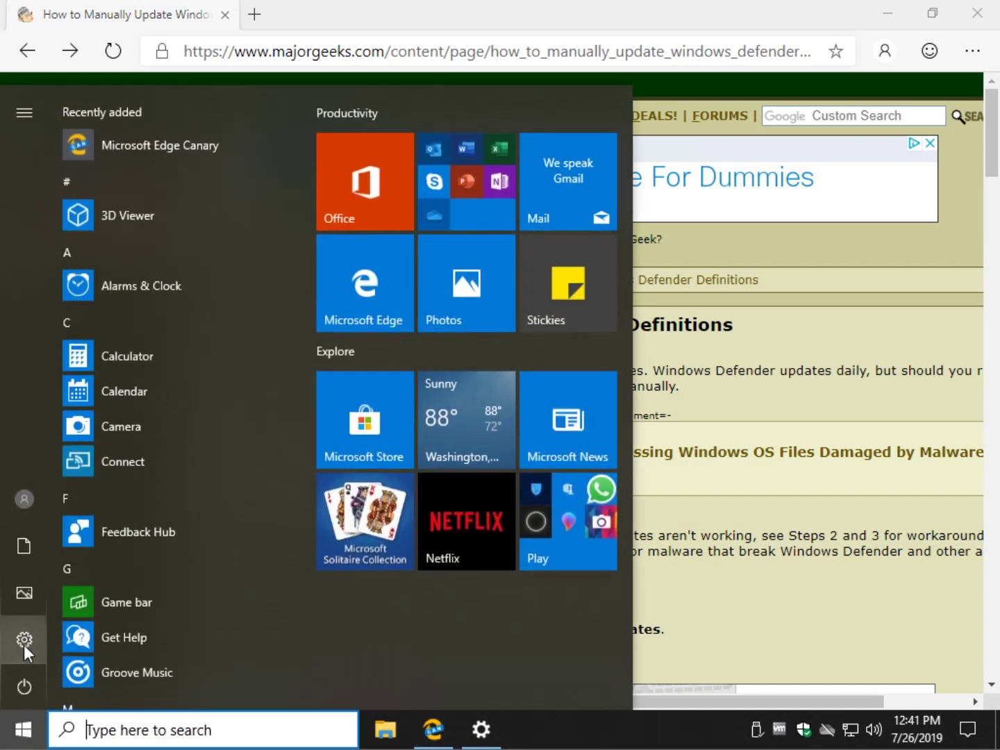
- Check for updates under Settings > Update & Security; it reports up to date as of 12:41 PM
left_click(24, 641)
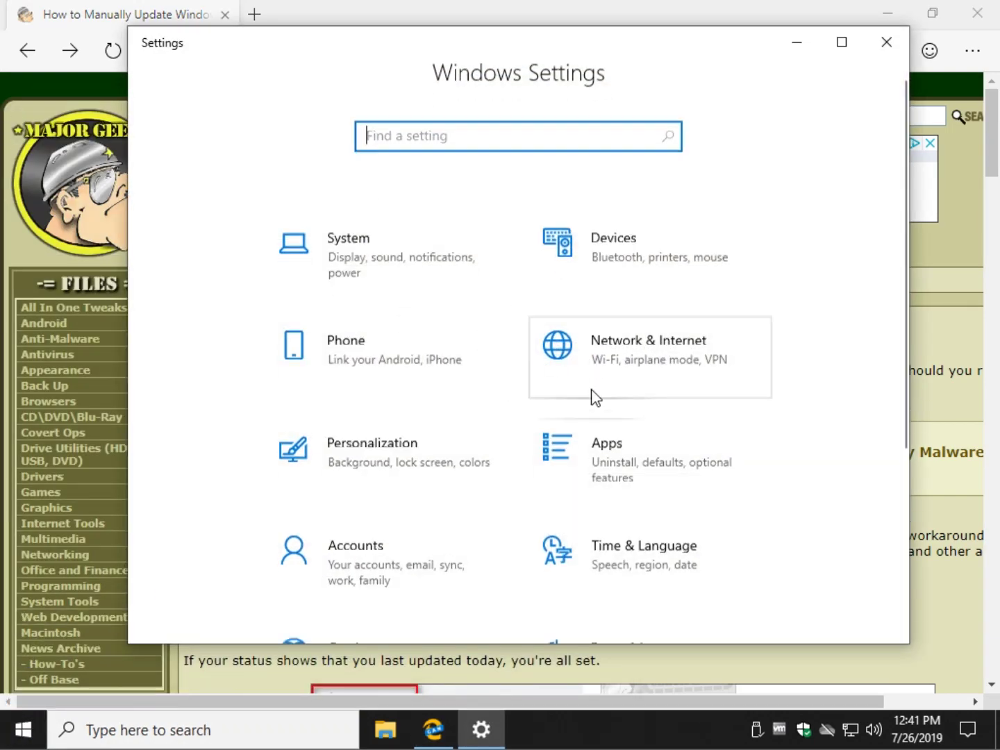
scroll(594, 397, "down", 4)
left_click(654, 607)
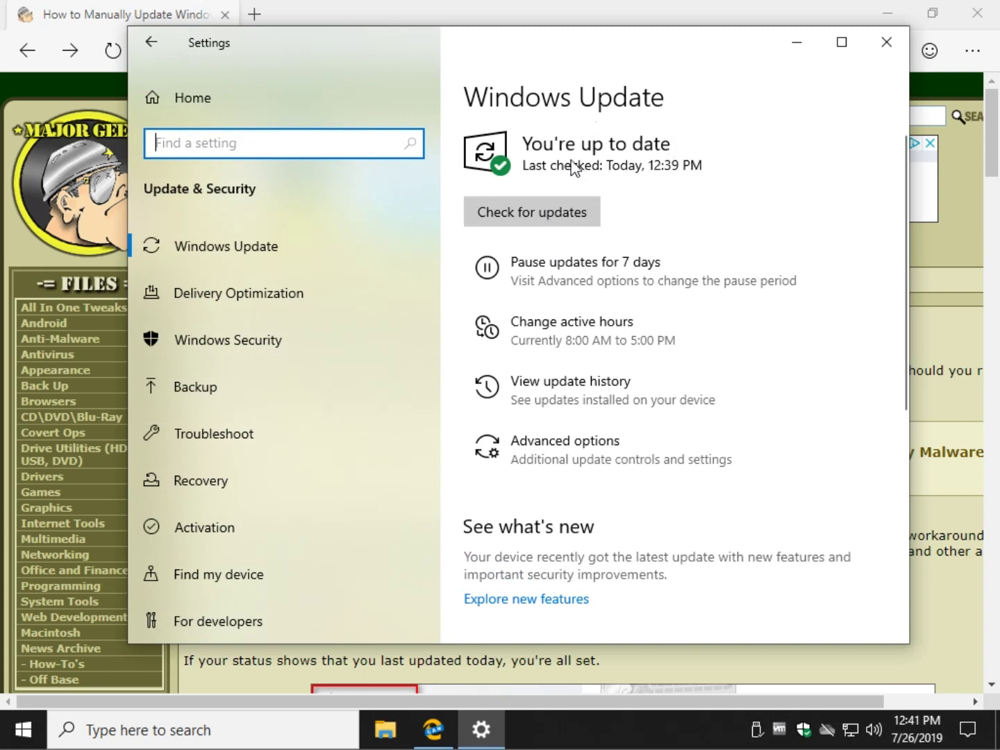
left_click(542, 209)
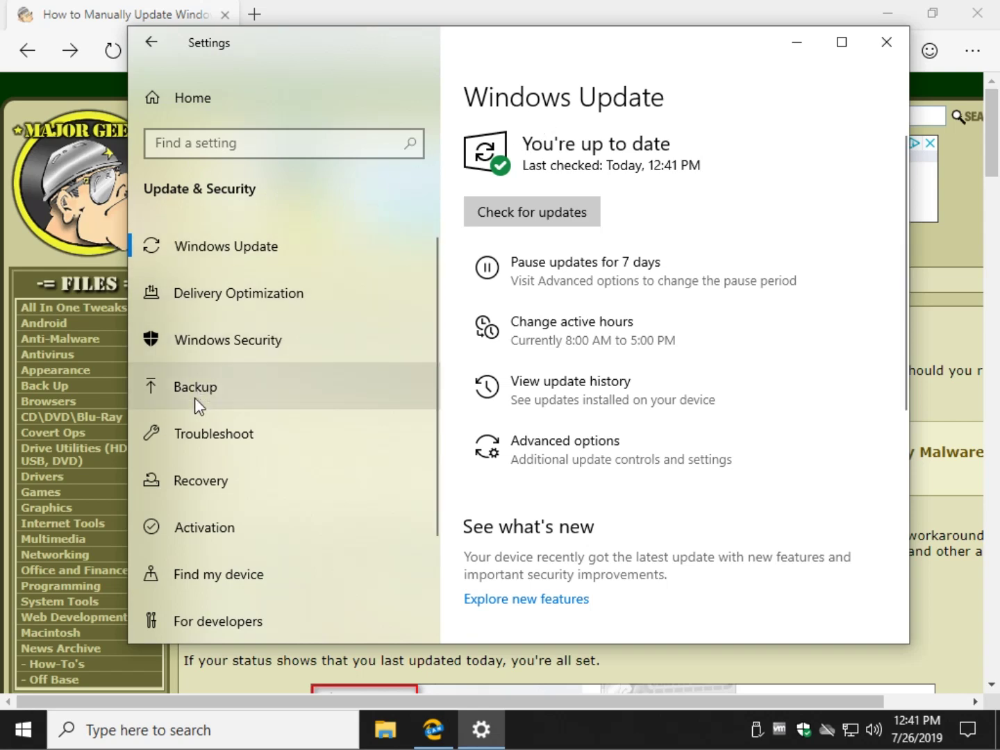
- Run the Windows Update troubleshooter from Troubleshoot and close it after it finds no problem
left_click(191, 435)
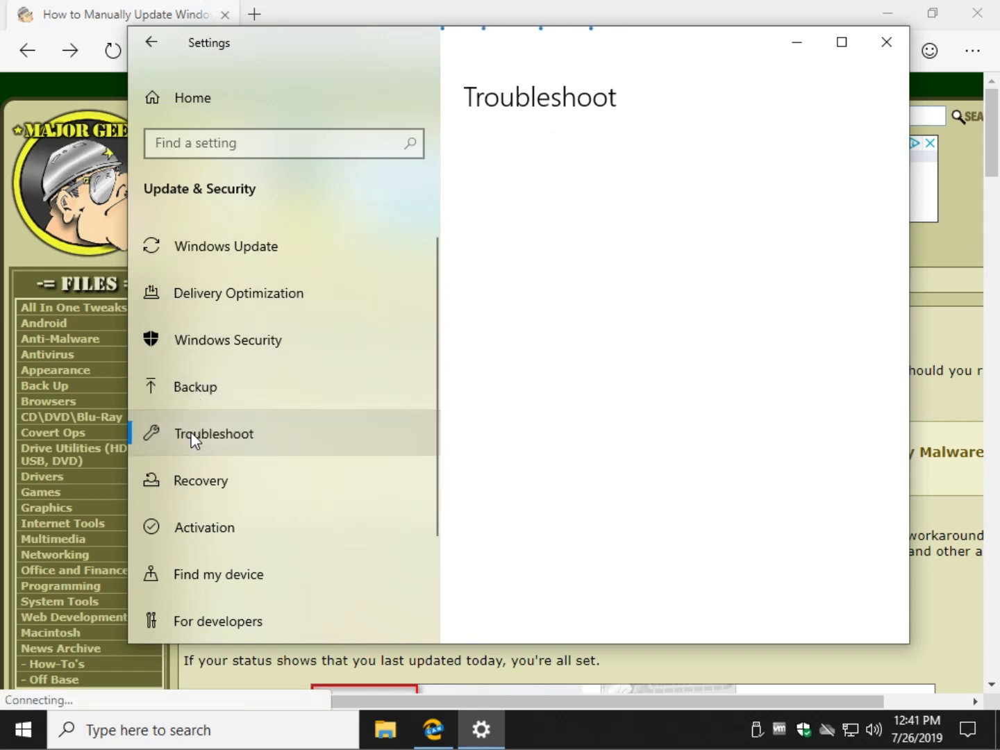
scroll(722, 284, "down", 8)
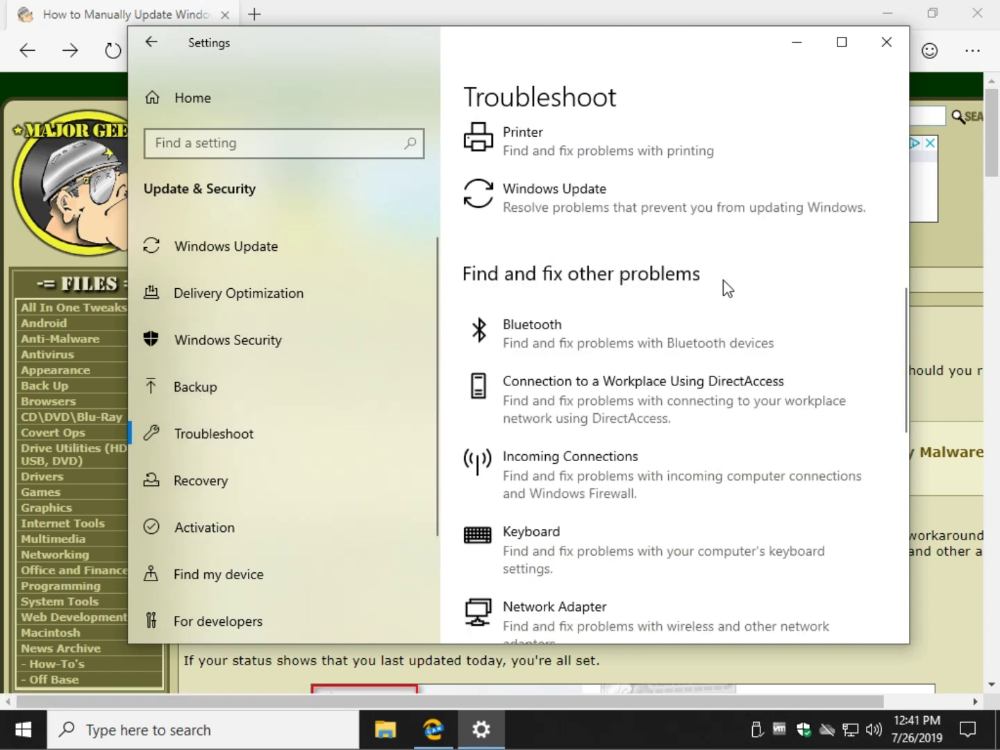
scroll(681, 291, "up", 1)
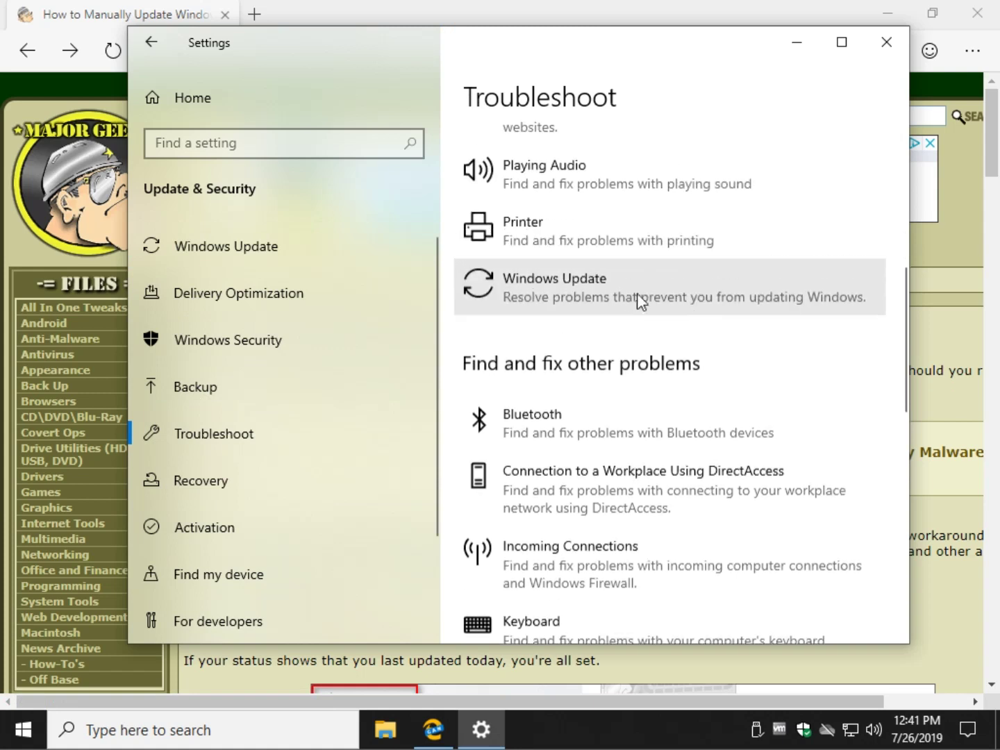
left_click(553, 297)
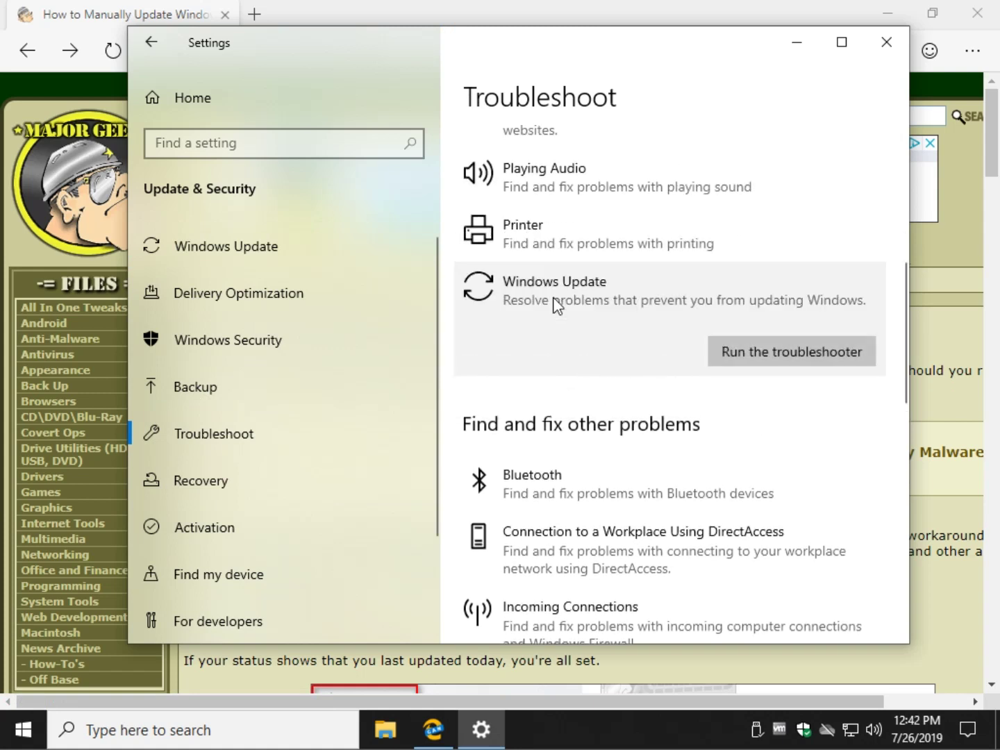
left_click(803, 347)
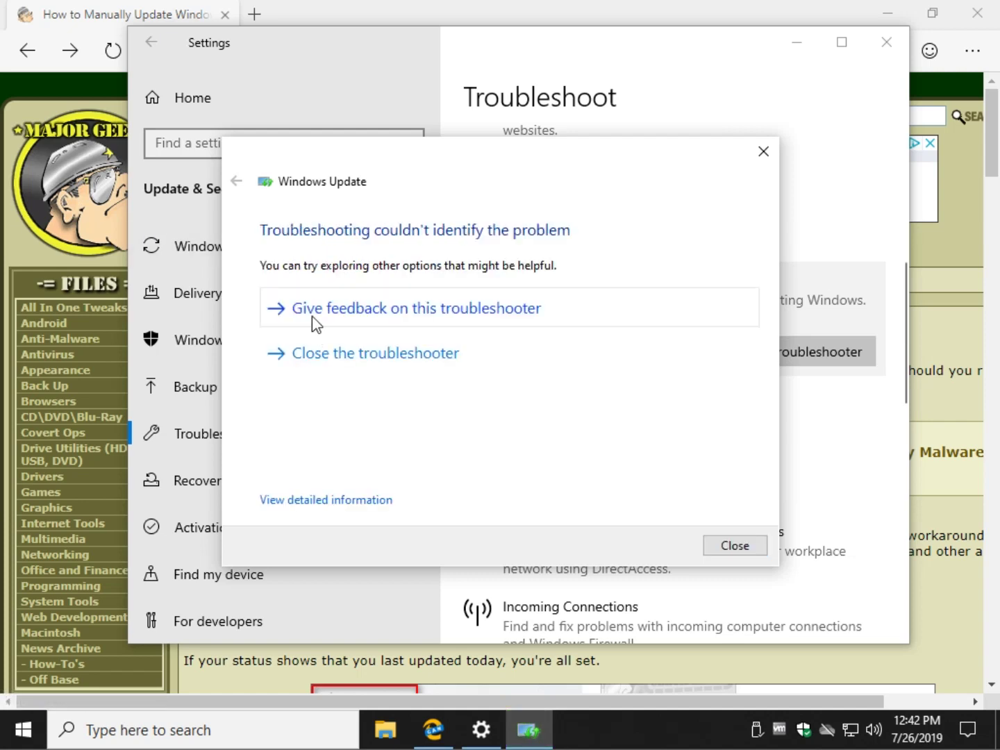
left_click(721, 545)
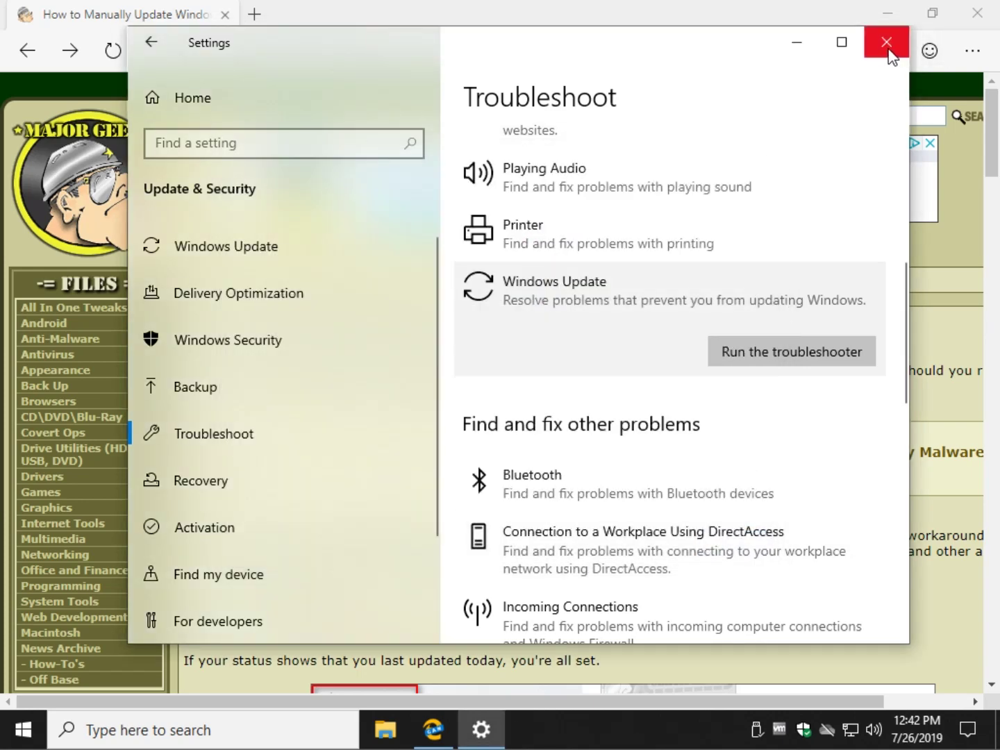
- Close Settings and open the 'Windows Defender Definition Updates July 24, 2019' page in a second tab
left_click(885, 44)
scroll(534, 246, "down", 2)
scroll(347, 278, "down", 15)
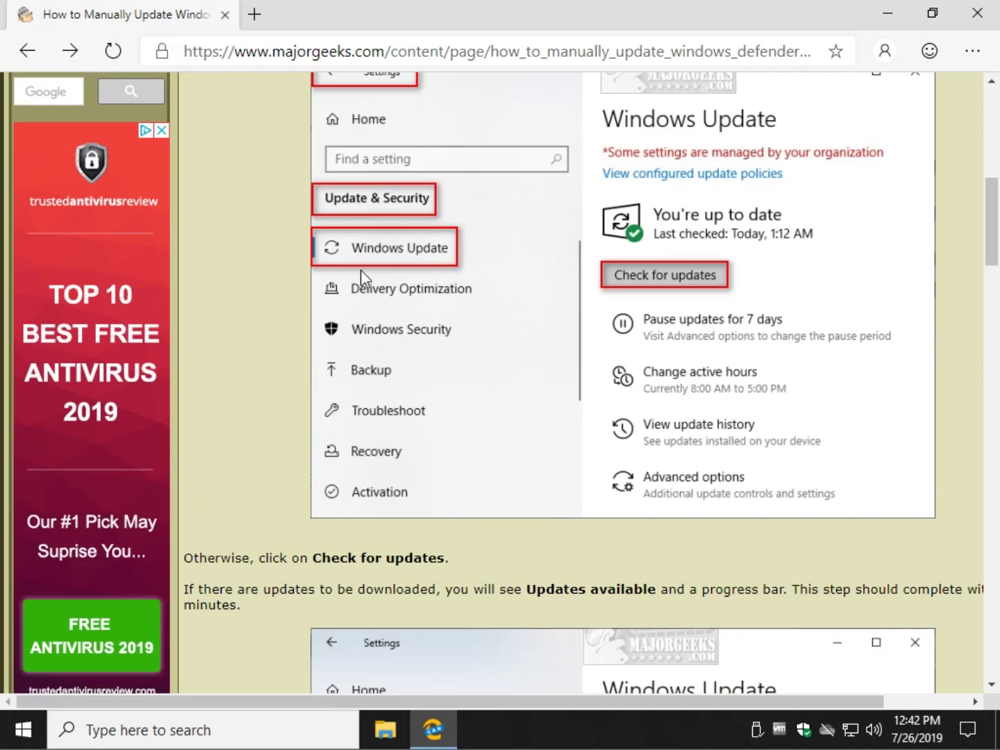
scroll(347, 272, "down", 4)
scroll(348, 271, "up", 4)
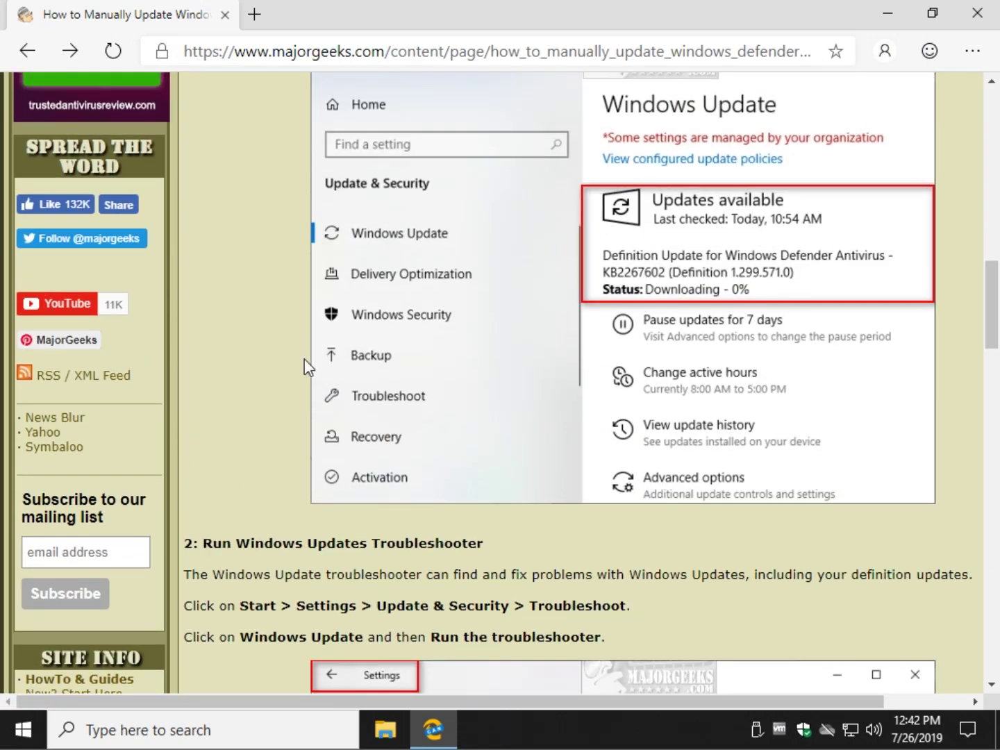
scroll(297, 323, "down", 4)
scroll(262, 295, "down", 3)
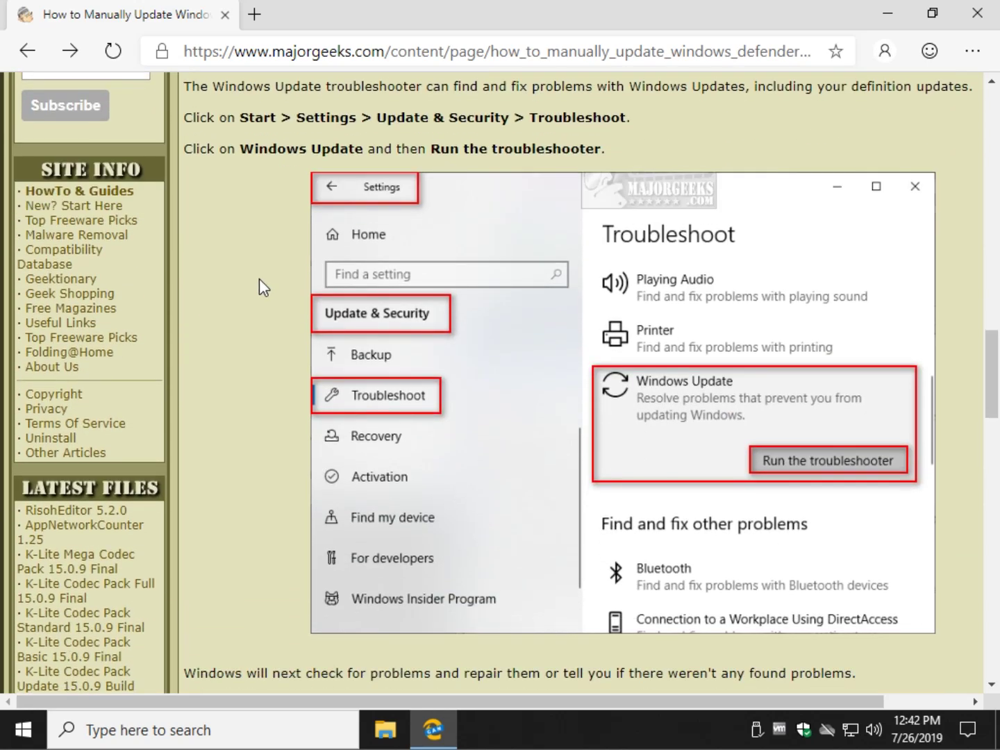
scroll(259, 275, "down", 7)
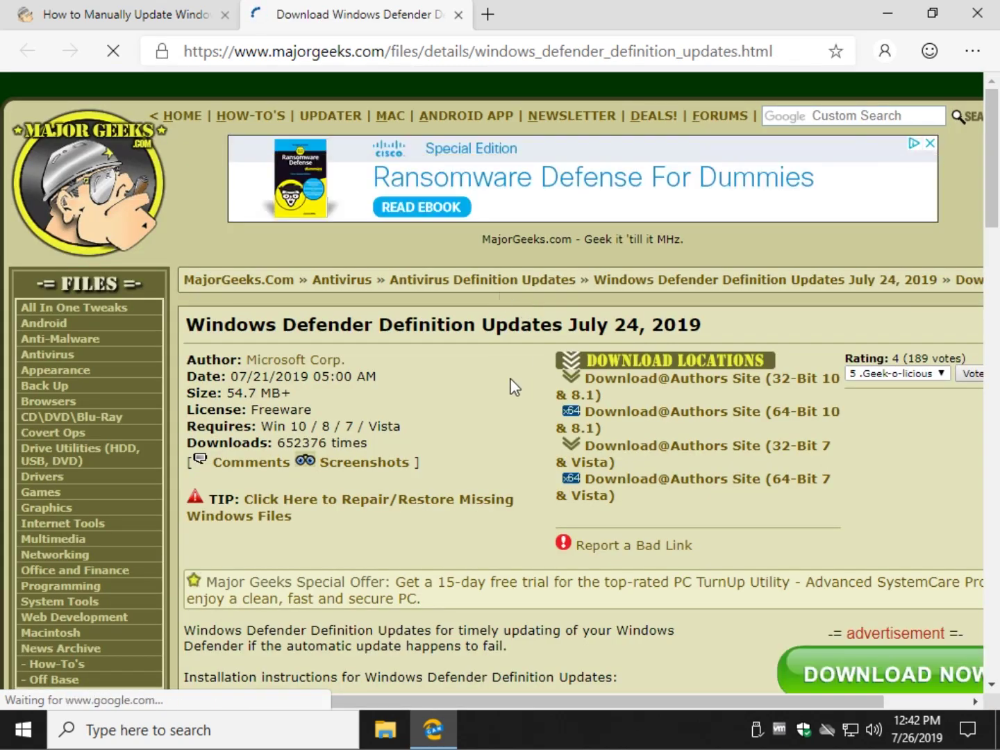
left_click(176, 19)
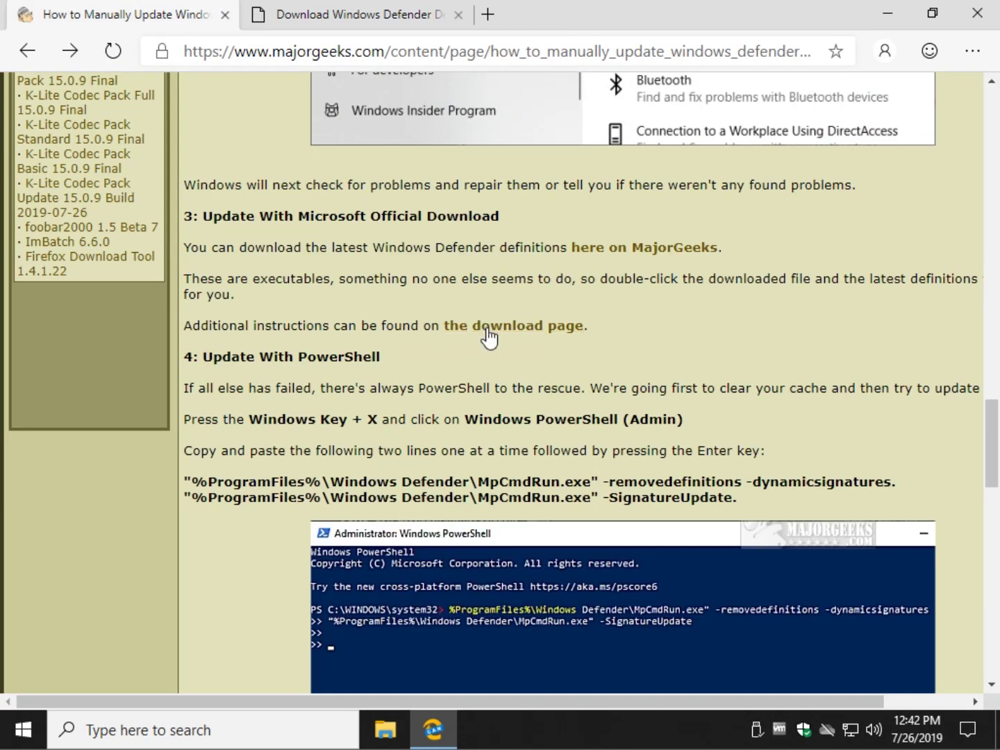
left_click(417, 21)
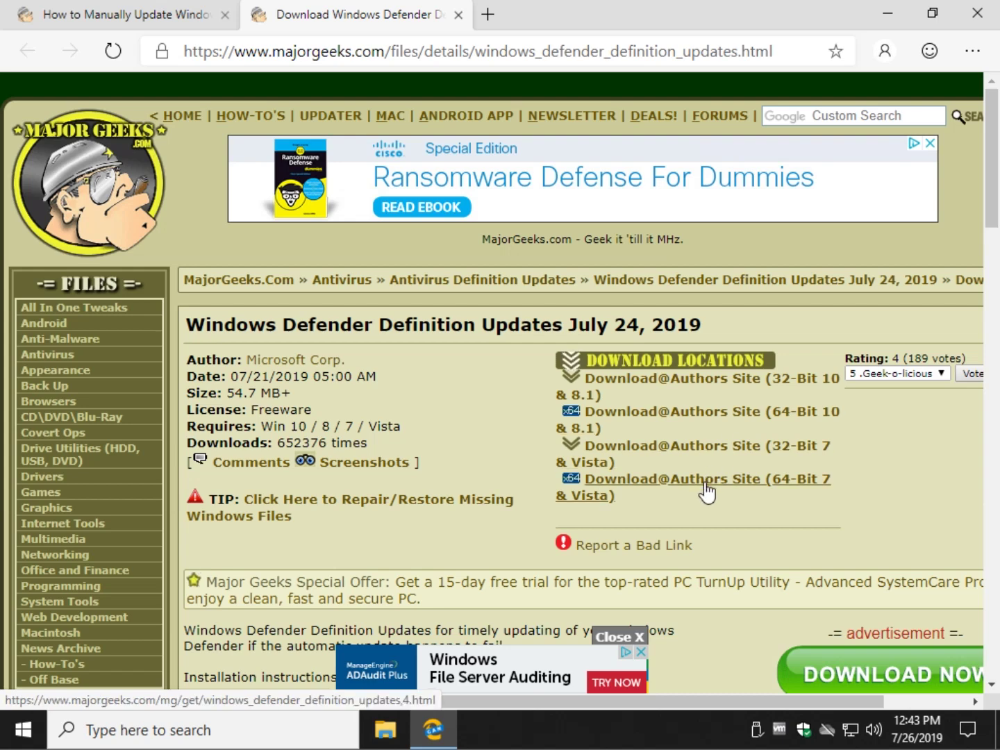
- Download and run the 64-bit Windows 10 mpam-fe.exe definitions, then close the download tab
left_click(688, 421)
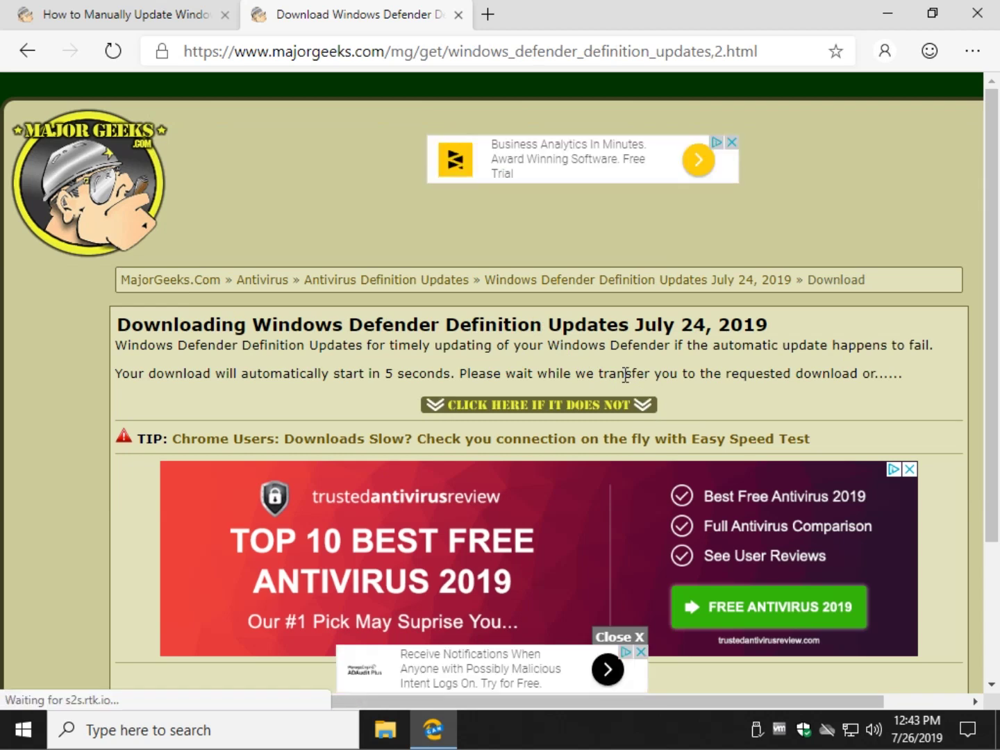
left_click(434, 416)
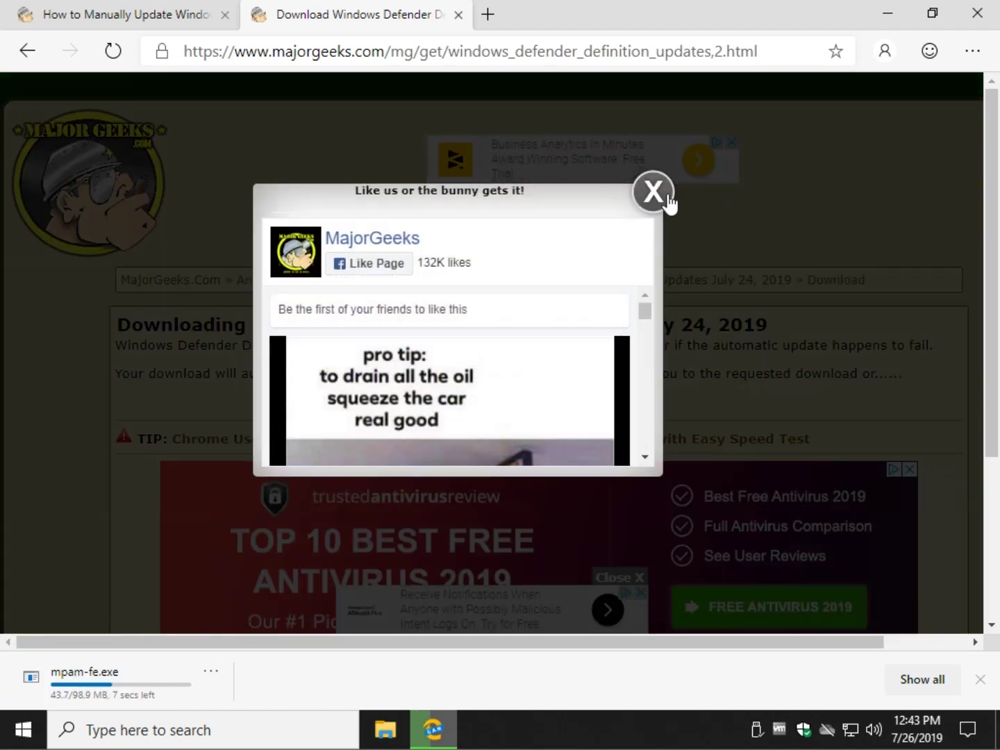
left_click(664, 202)
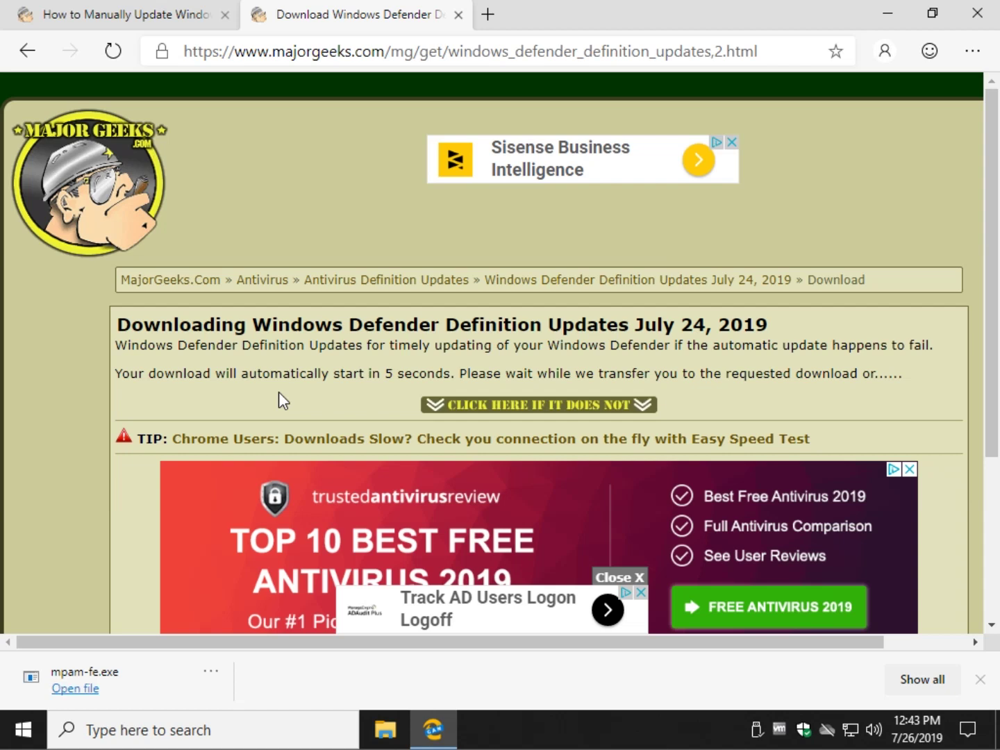
left_click(70, 690)
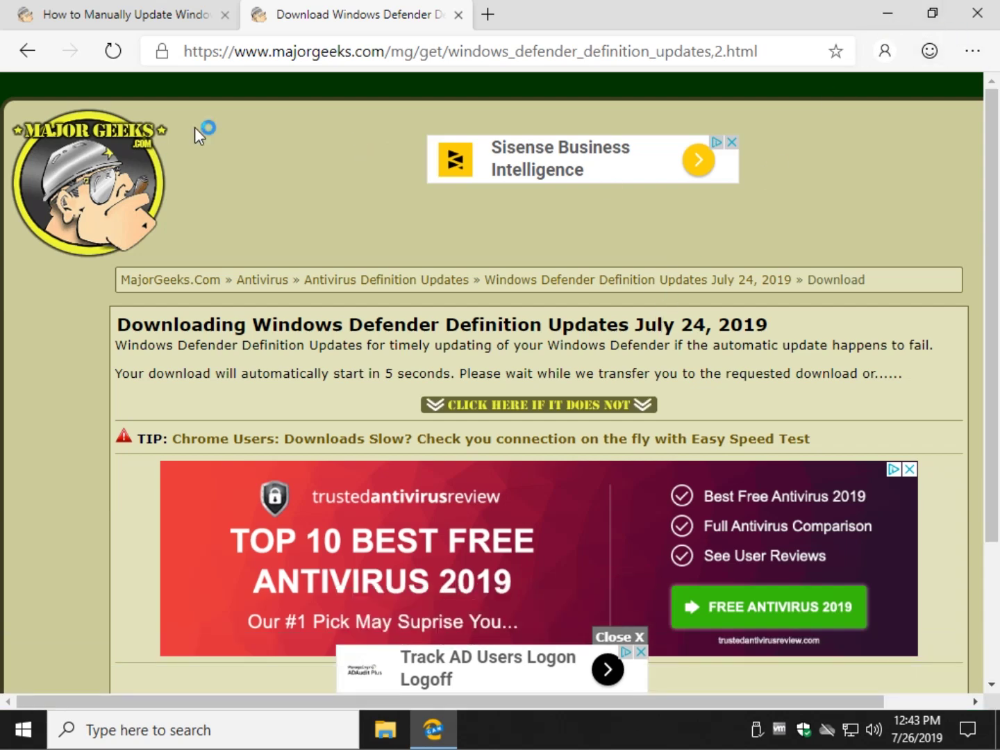
middle_click(353, 22)
- Scroll the guide down to its PowerShell section and bring up the Win+X power-user menu
scroll(426, 272, "up", 15)
scroll(426, 278, "down", 5)
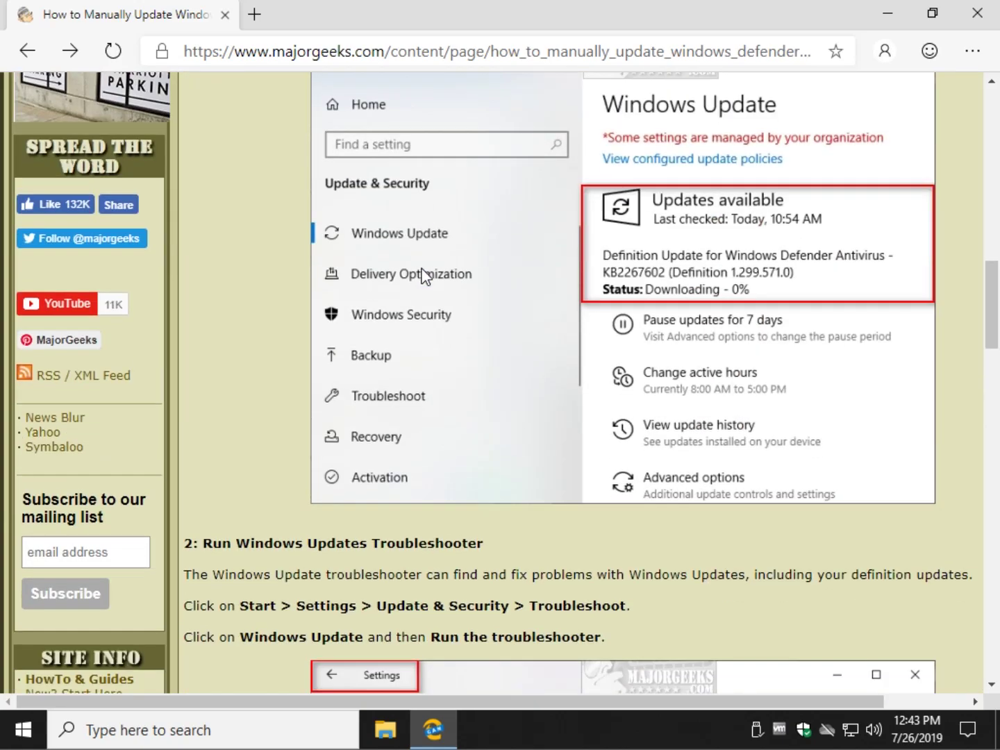
scroll(425, 277, "down", 5)
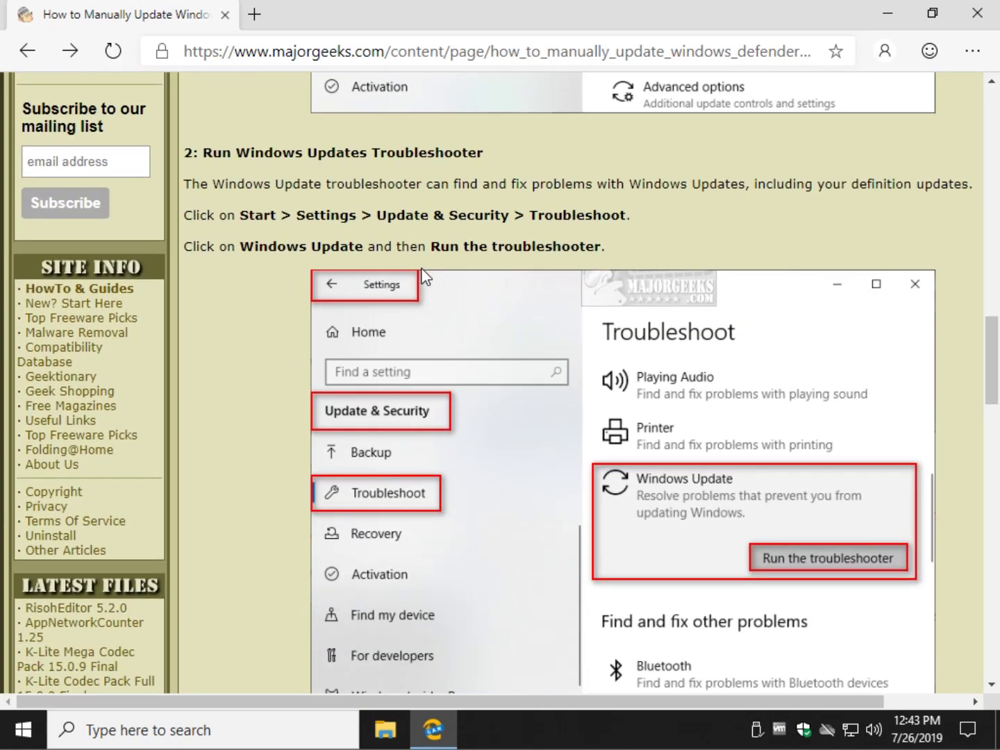
scroll(425, 277, "up", 15)
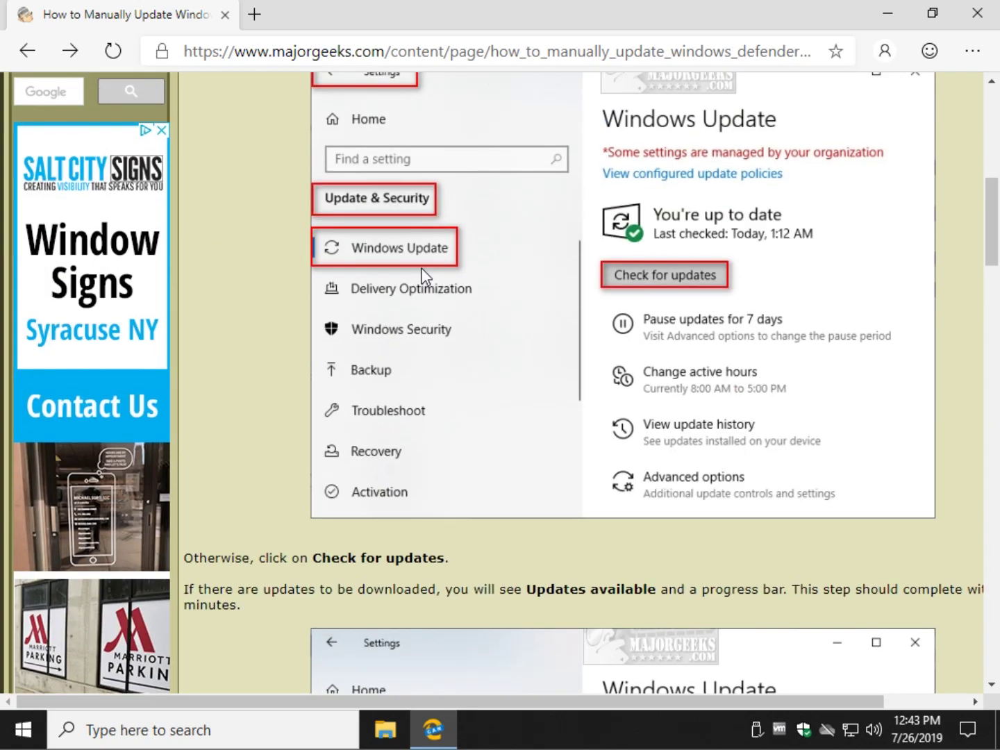
scroll(278, 247, "down", 10)
scroll(269, 253, "down", 8)
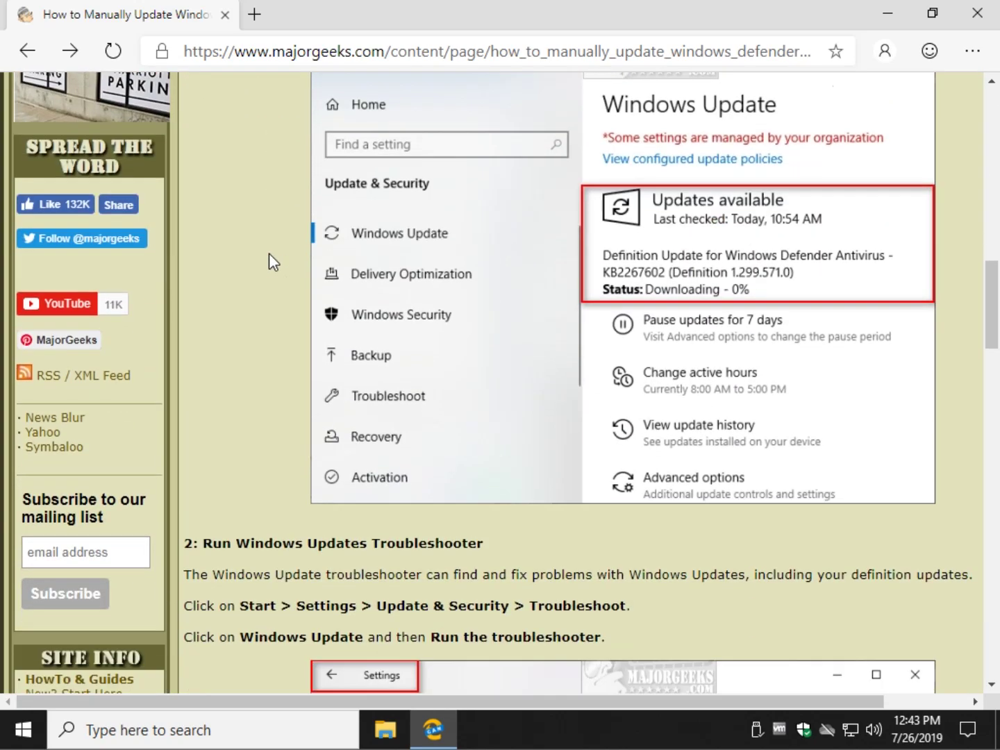
scroll(272, 252, "down", 7)
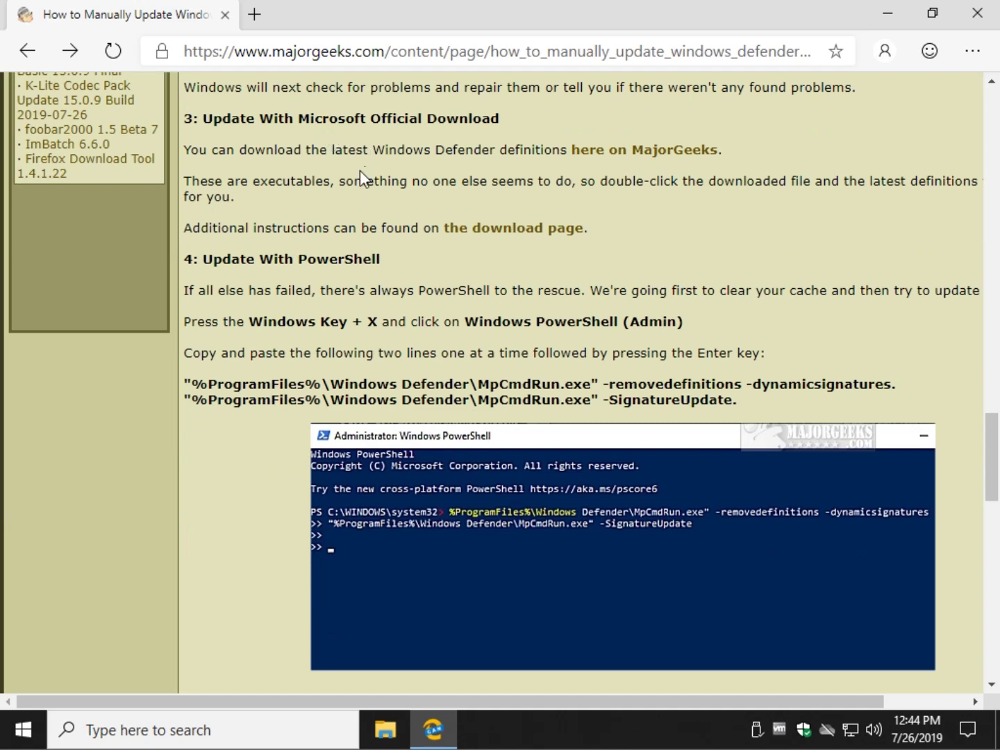
scroll(346, 164, "down", 1)
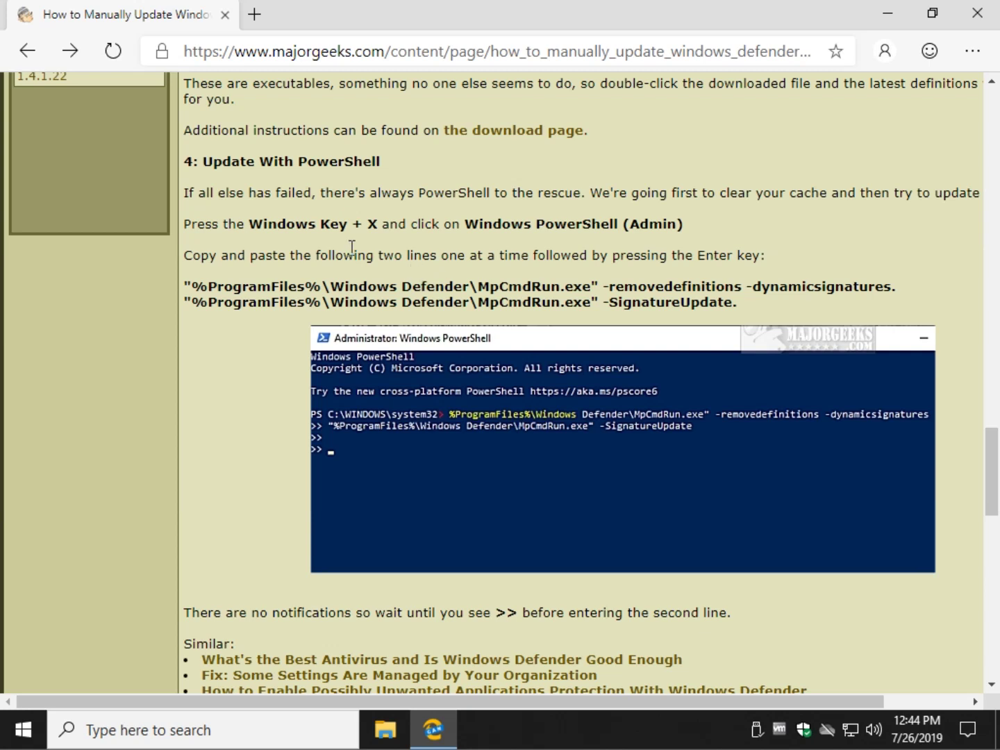
key("super+x")
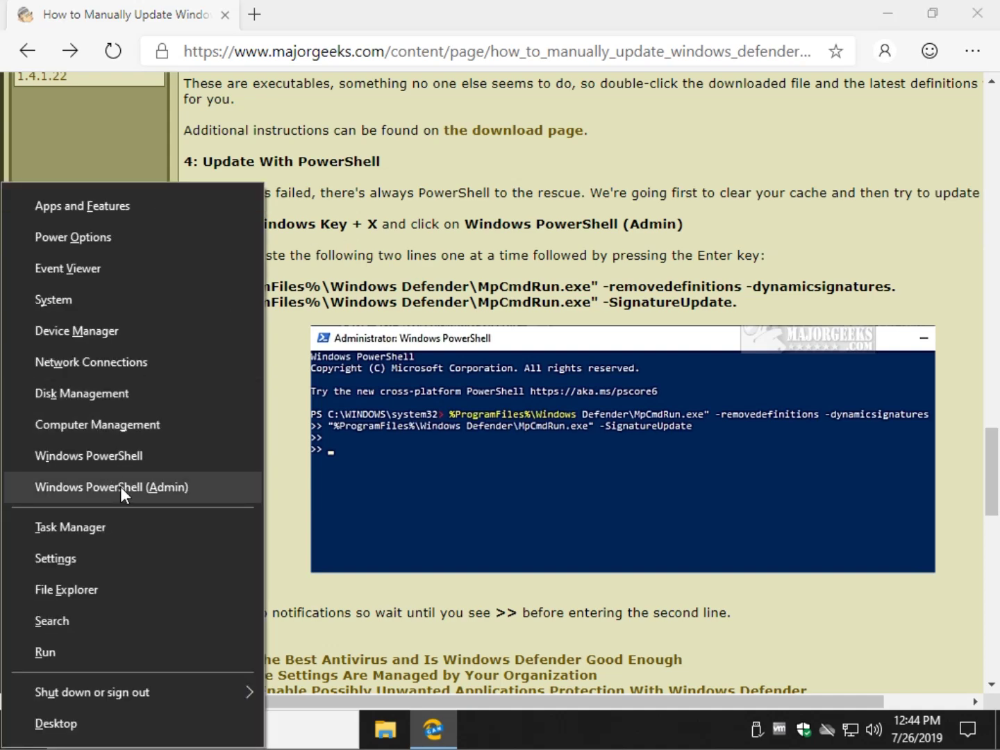
- Launch Windows PowerShell (Admin), approve the UAC prompt, and move the window lower
left_click(120, 486)
left_click(400, 494)
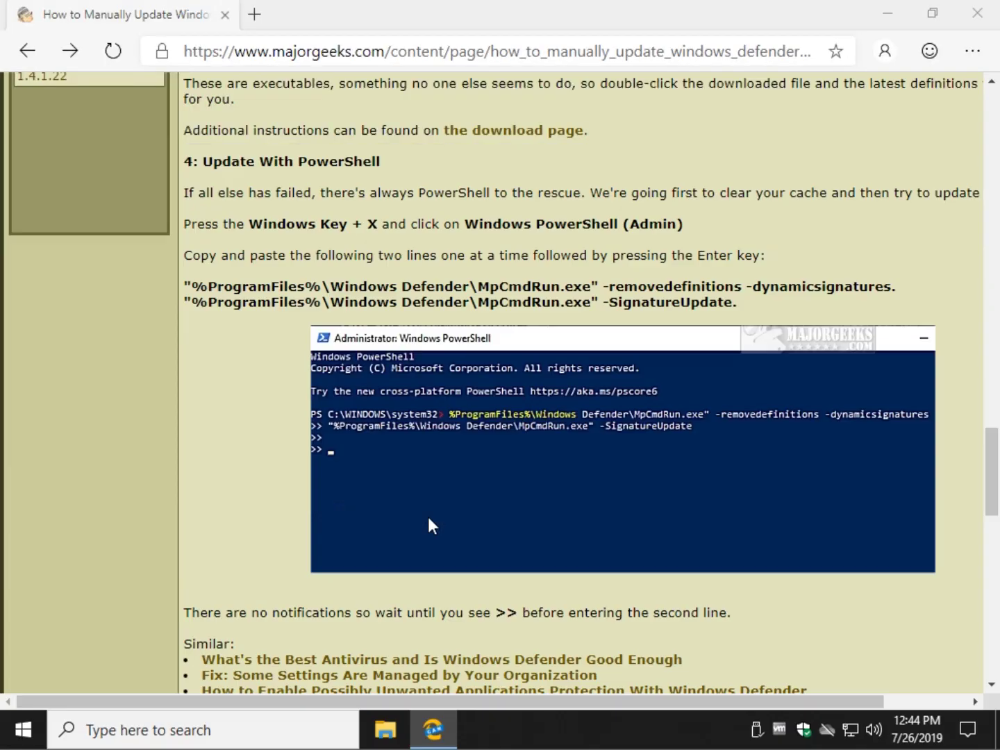
left_click_drag(502, 31, 481, 362)
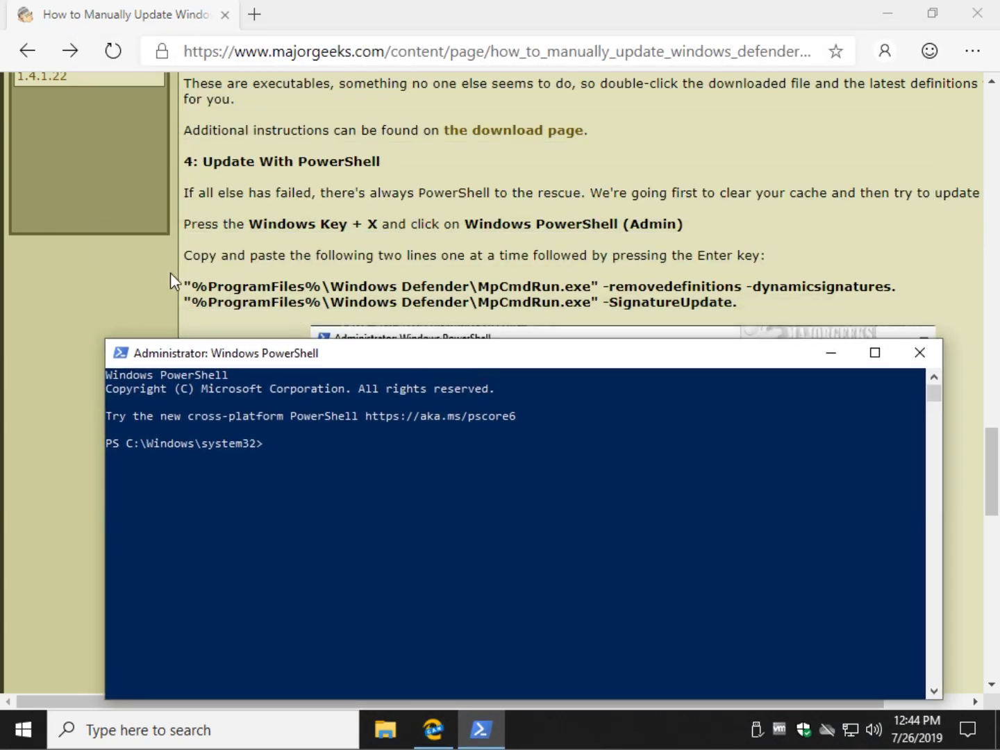
- Copy the guide's MpCmdRun.exe -removedefinitions -dynamicsignatures command and run it in PowerShell
left_click_drag(185, 286, 899, 285)
right_click(879, 293)
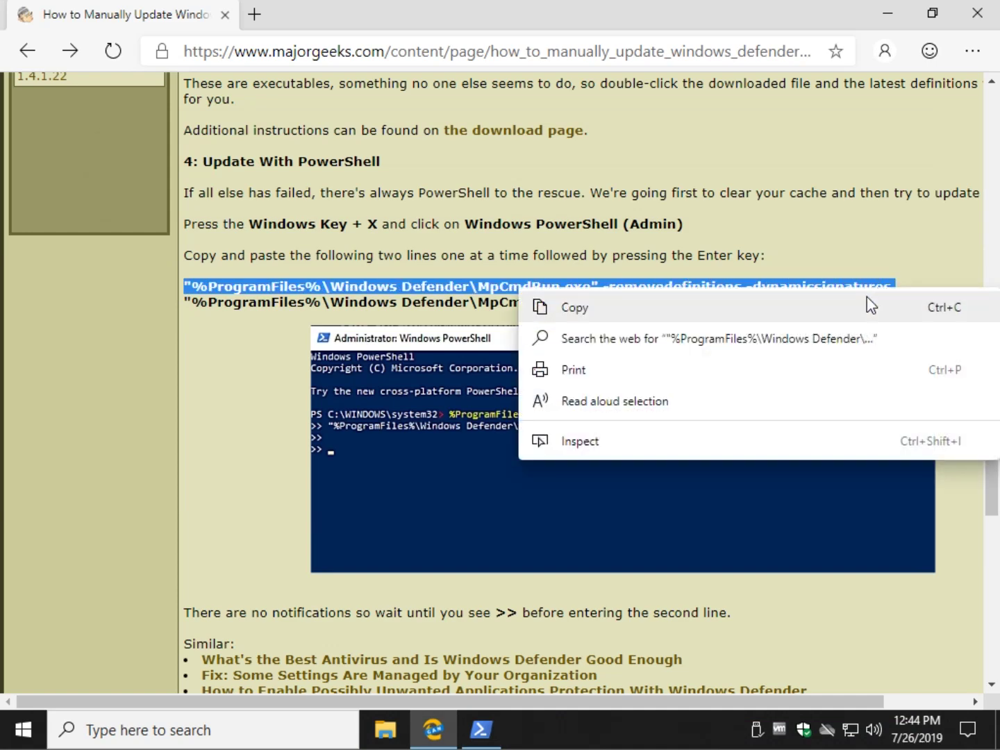
left_click(867, 298)
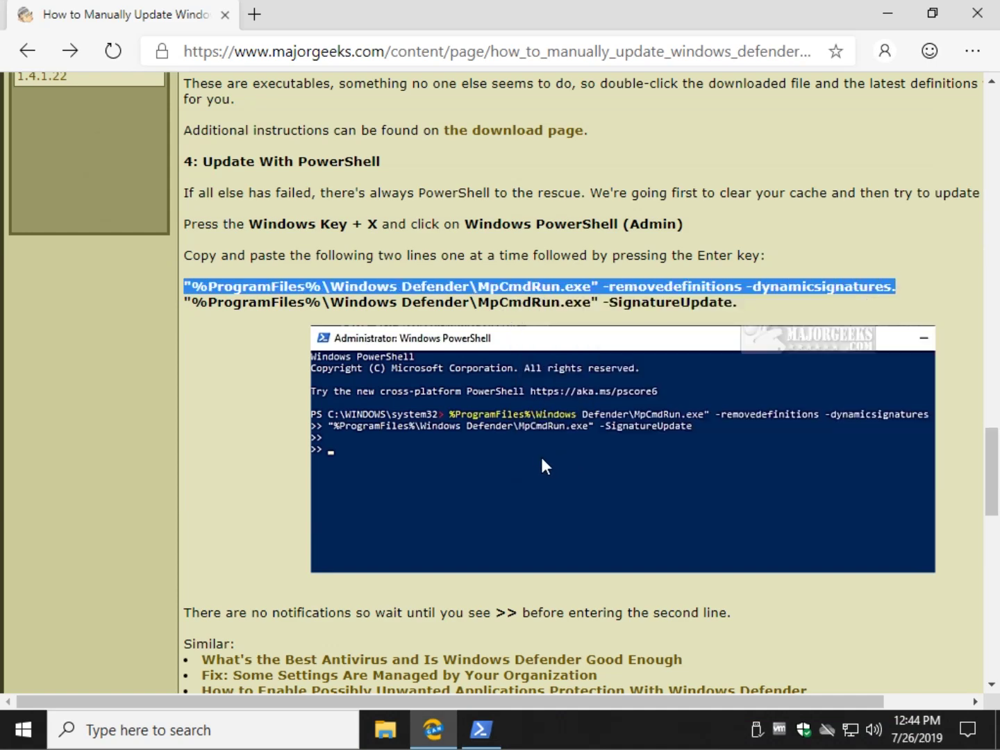
left_click(481, 730)
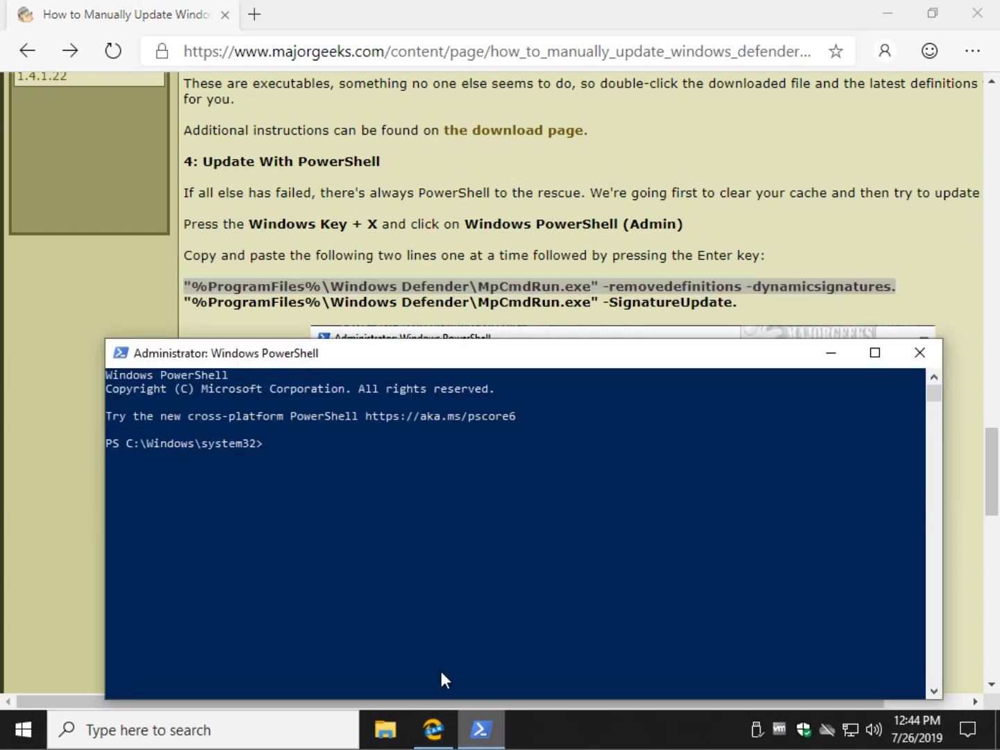
right_click(390, 541)
key("Return")
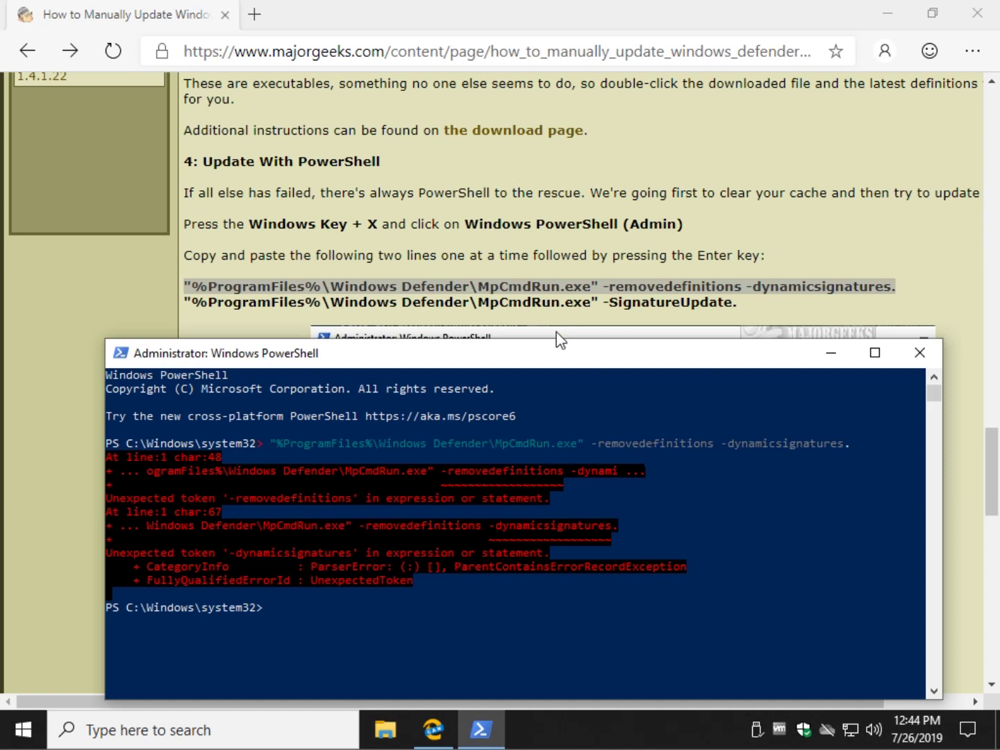
left_click(629, 261)
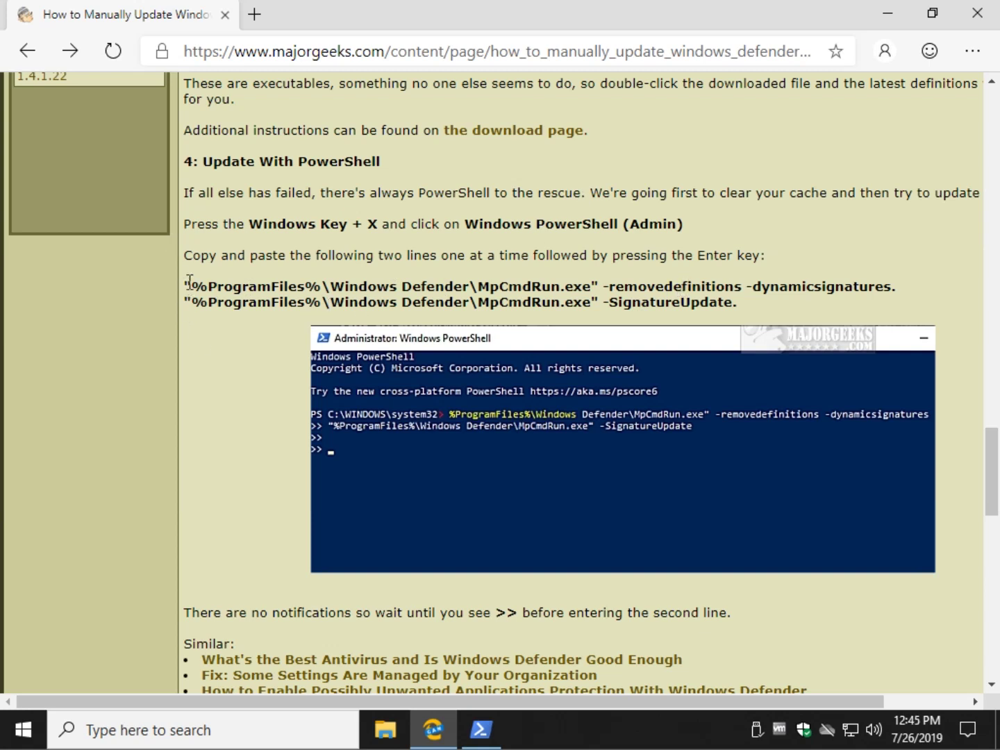
- Copy the guide's second MpCmdRun.exe -SignatureUpdate line and restore the PowerShell window
left_click_drag(188, 281, 611, 283)
left_click(612, 284)
mouse_move(185, 304)
left_mouse_down()
mouse_move(747, 308)
mouse_move(184, 304)
left_mouse_up()
right_click(666, 317)
right_click(194, 305)
left_click(221, 320)
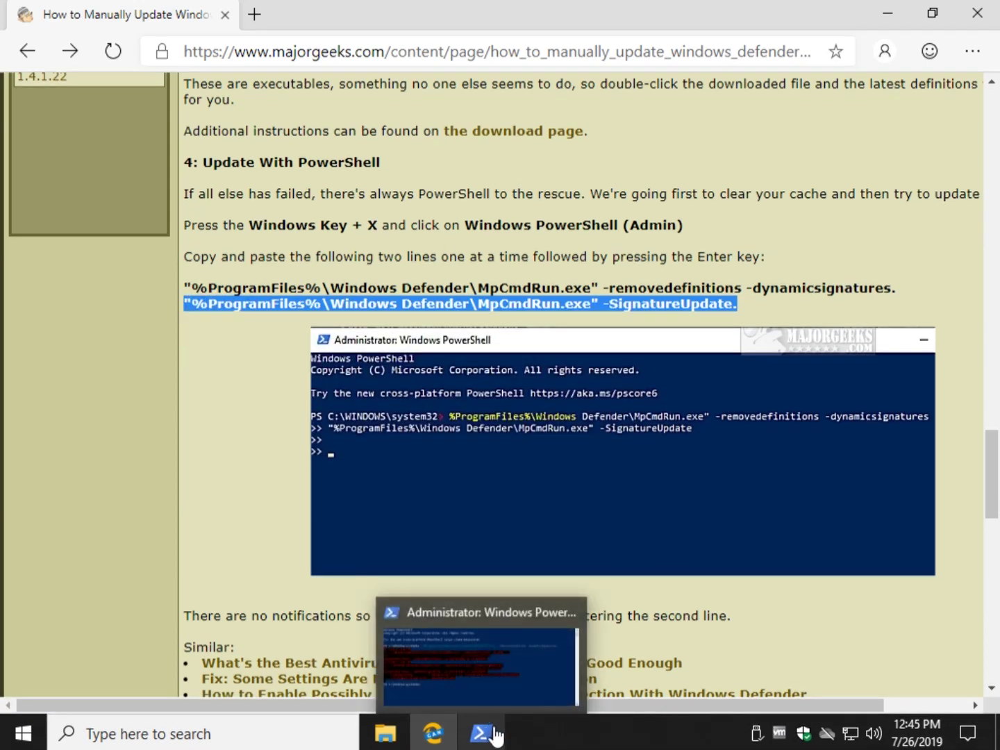
left_click(492, 728)
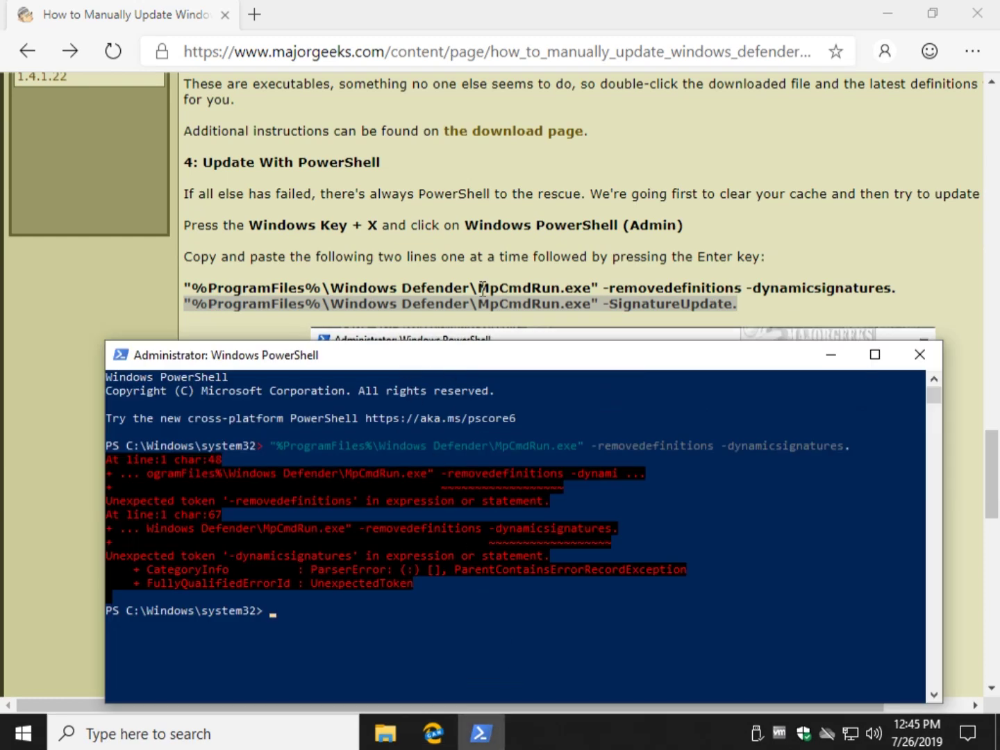
- Close the administrator PowerShell window and scroll back through the guide's update sections
left_click(918, 355)
scroll(610, 335, "up", 5)
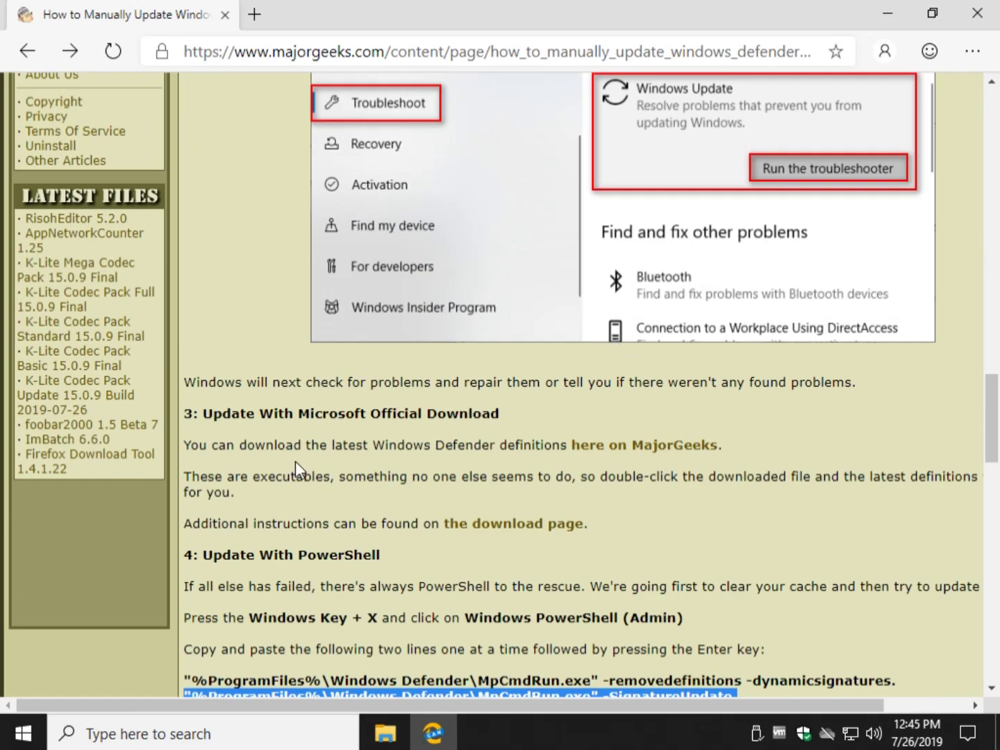
scroll(549, 375, "up", 8)
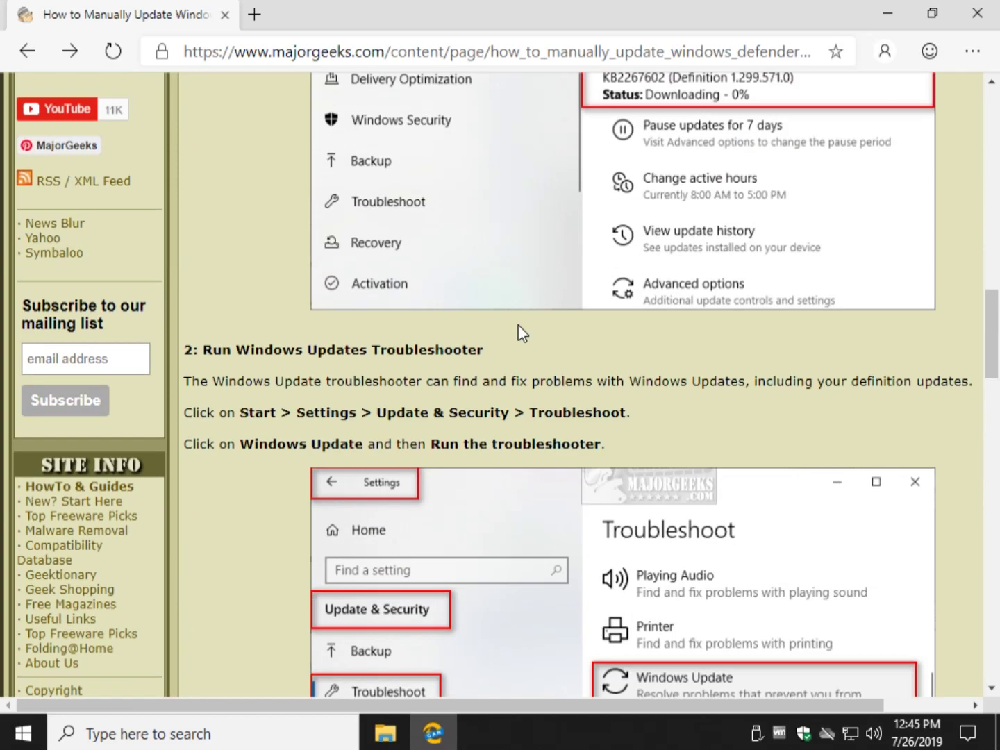
scroll(510, 312, "up", 8)
scroll(384, 398, "down", 5)
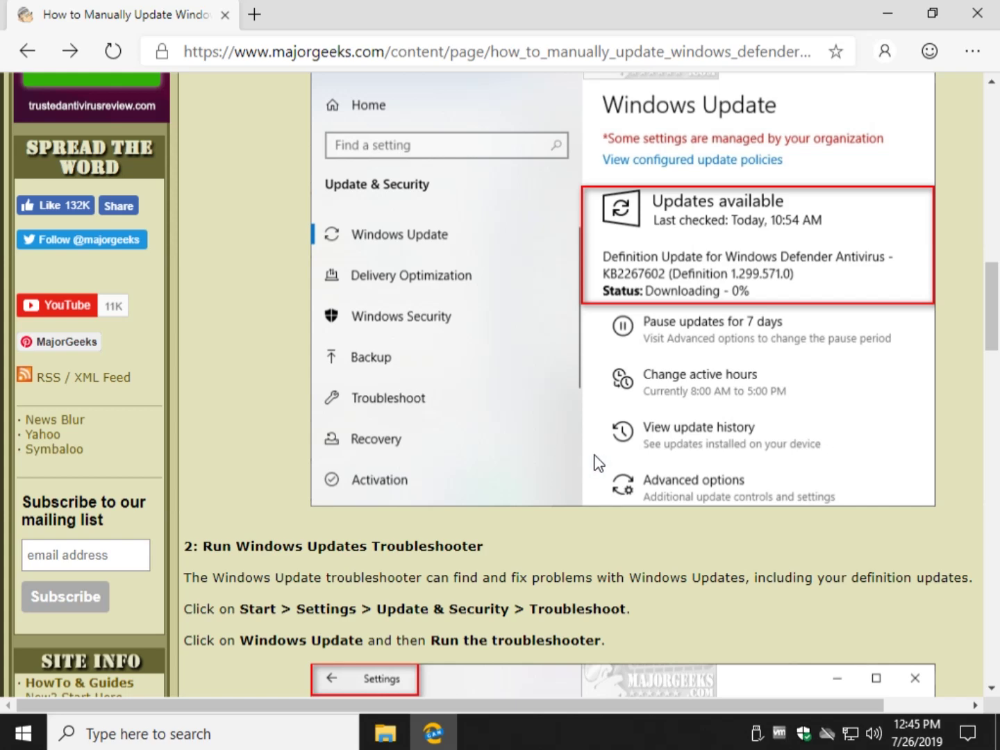
scroll(596, 462, "down", 6)
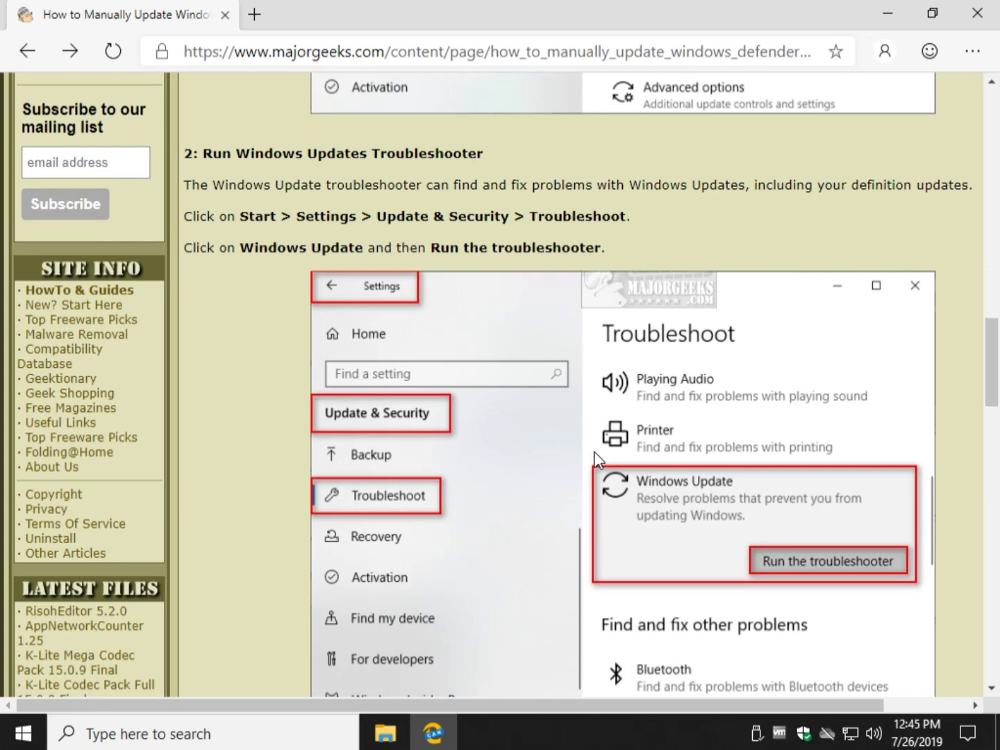
scroll(252, 293, "down", 2)
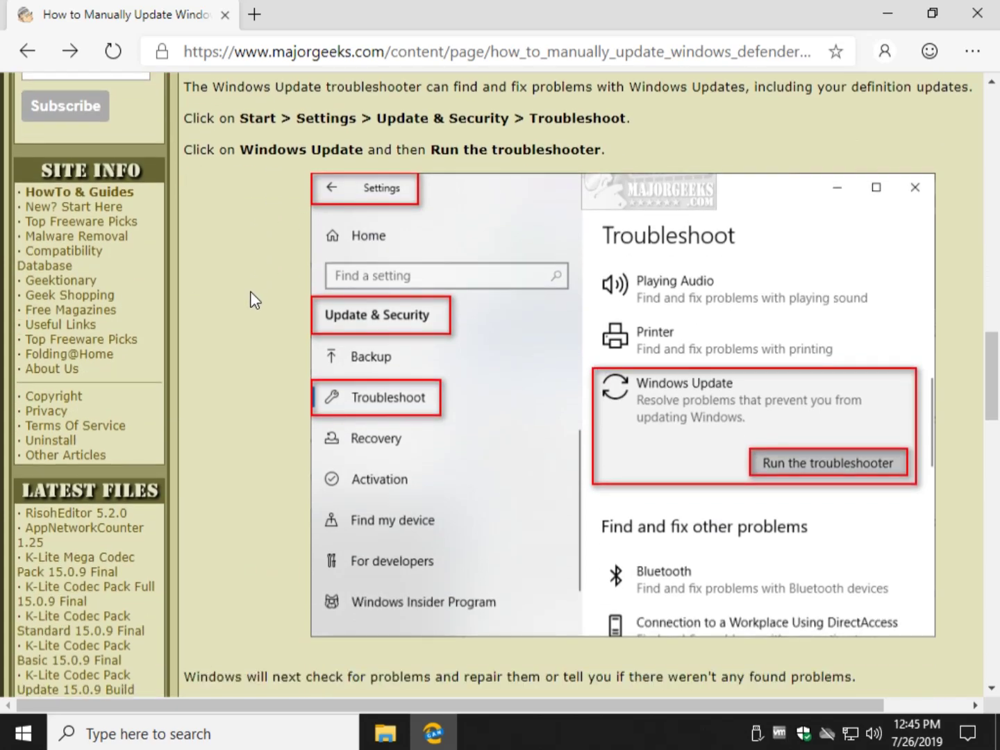
scroll(278, 261, "up", 4)
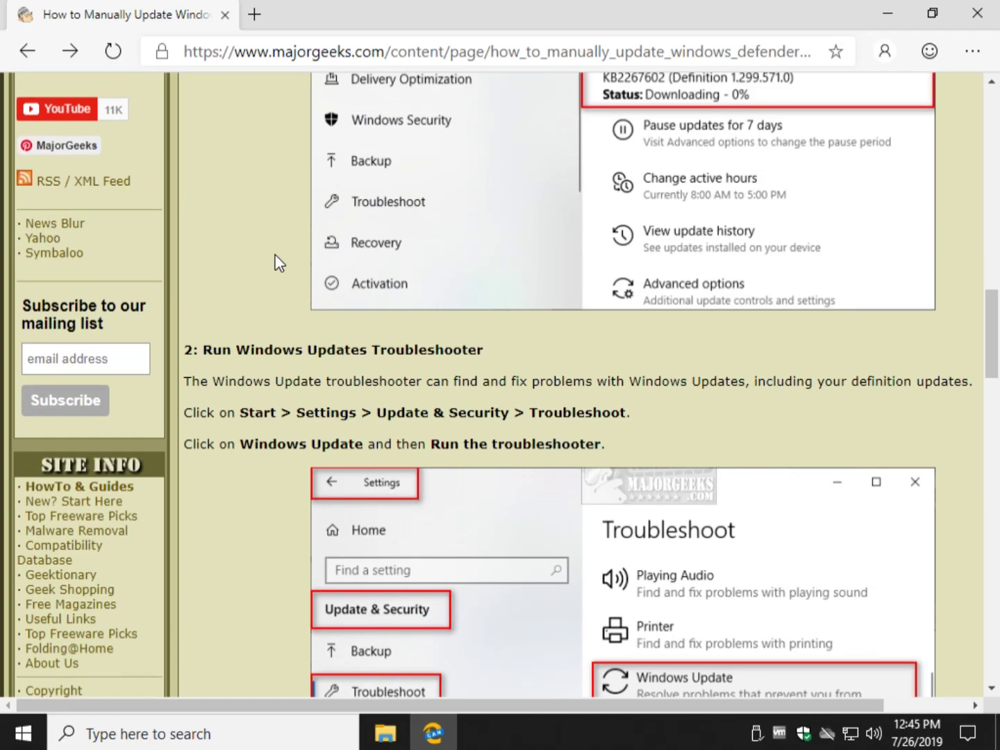
scroll(278, 262, "down", 3)
scroll(260, 257, "up", 15)
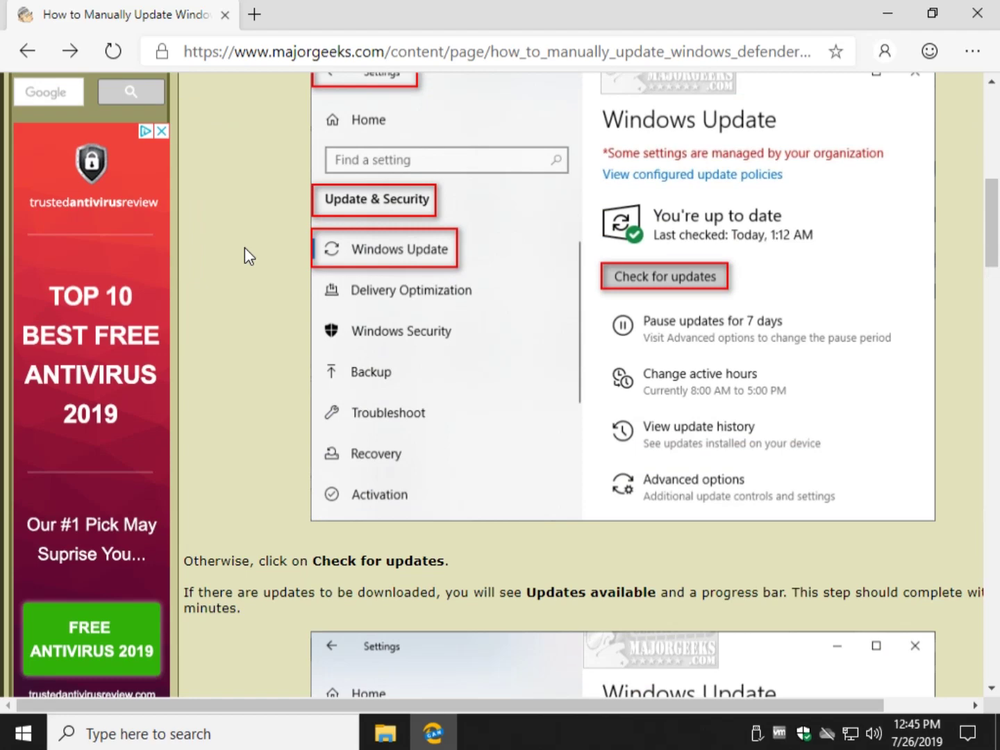
scroll(242, 255, "up", 4)
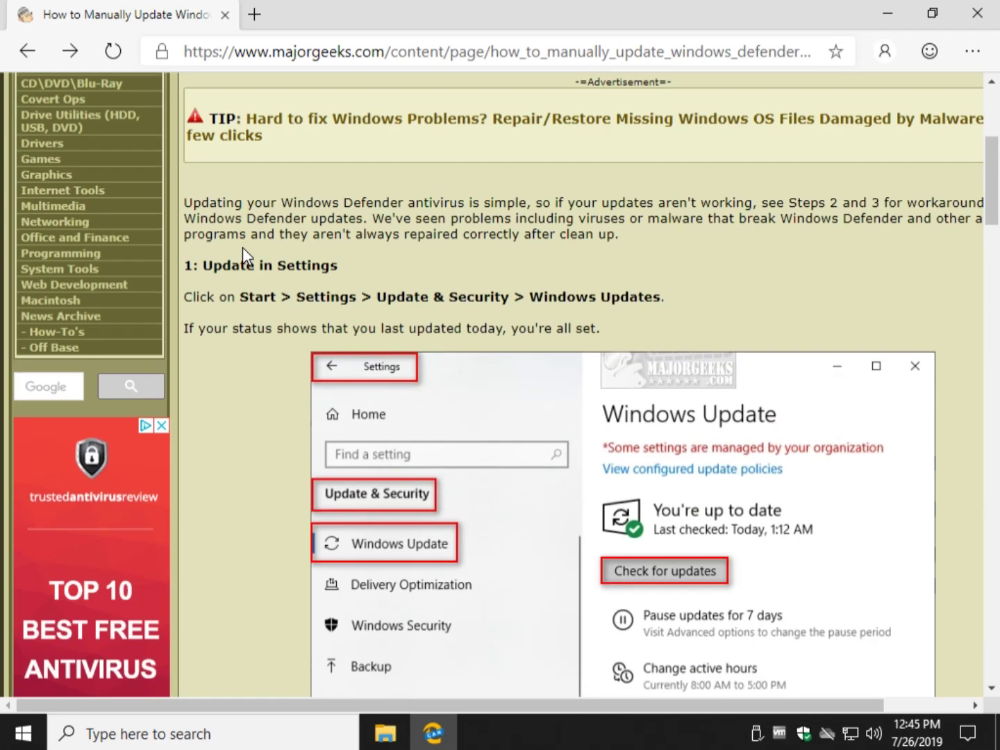
scroll(243, 247, "up", 5)
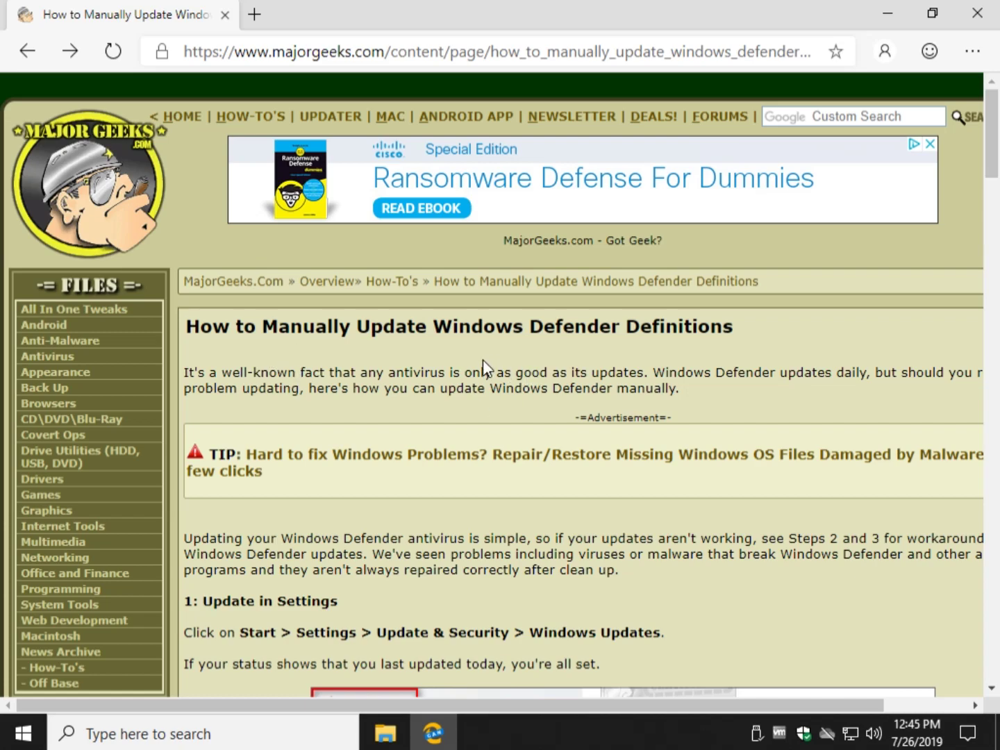
scroll(490, 365, "down", 9)
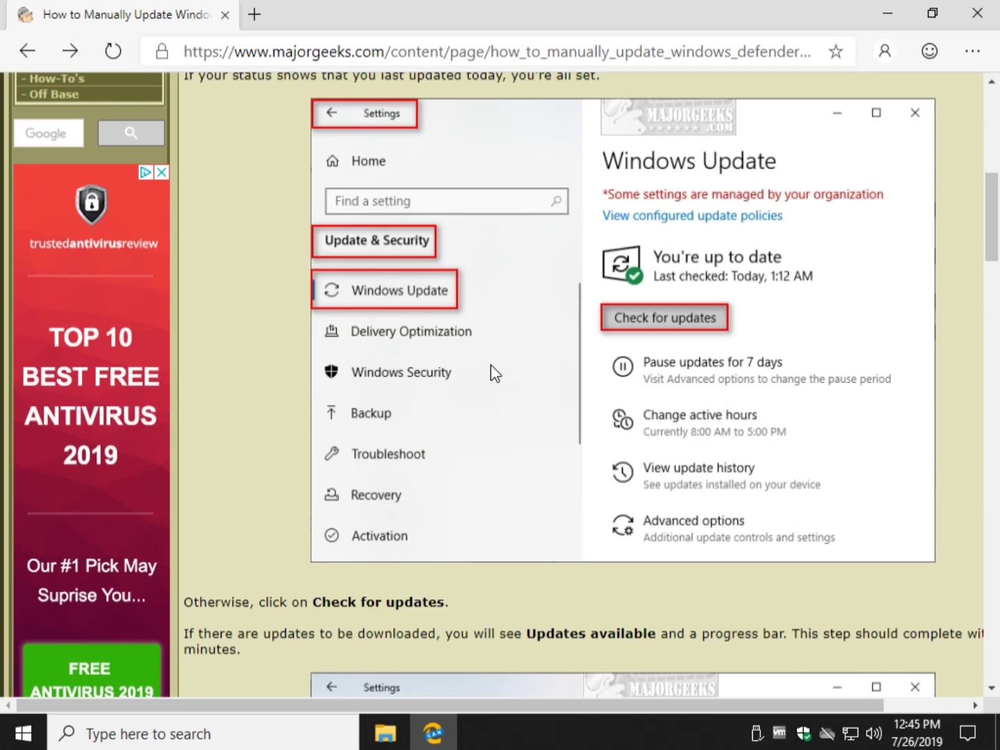
scroll(495, 372, "down", 20)
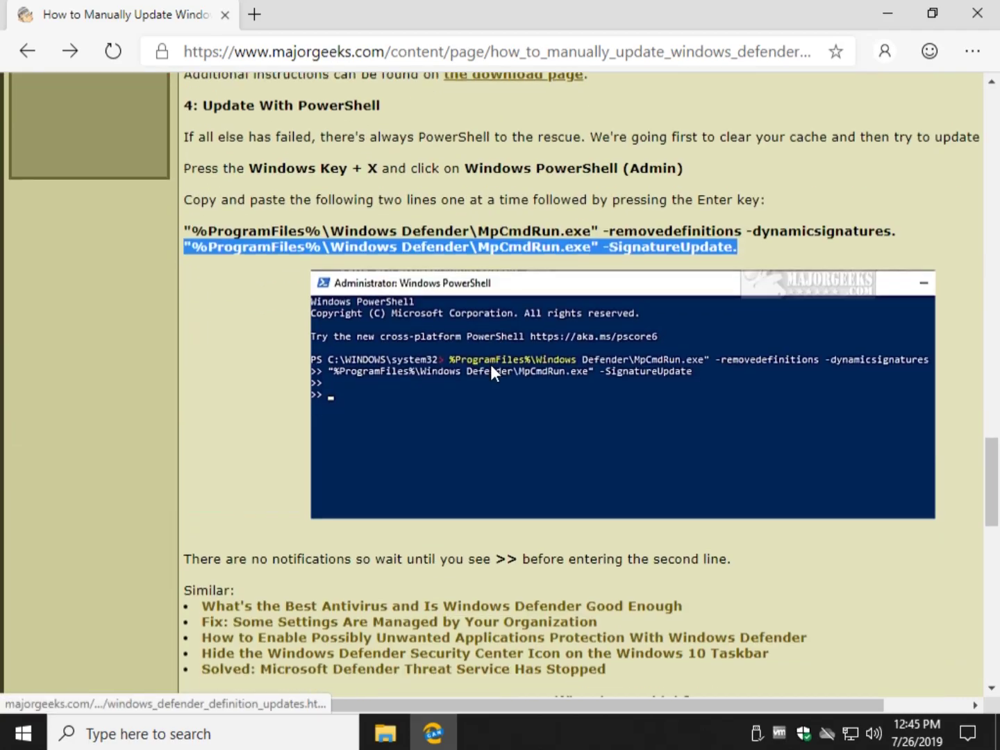
- Clear the highlight on the second command and scroll up to the guide's title
left_click(228, 229)
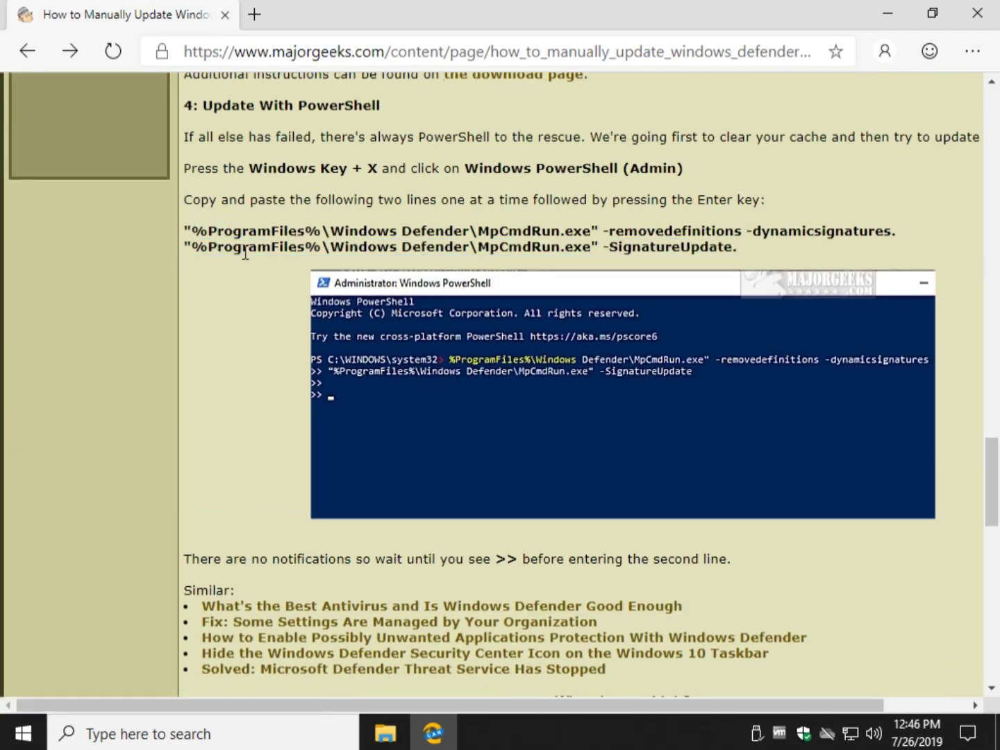
scroll(245, 256, "up", 20)
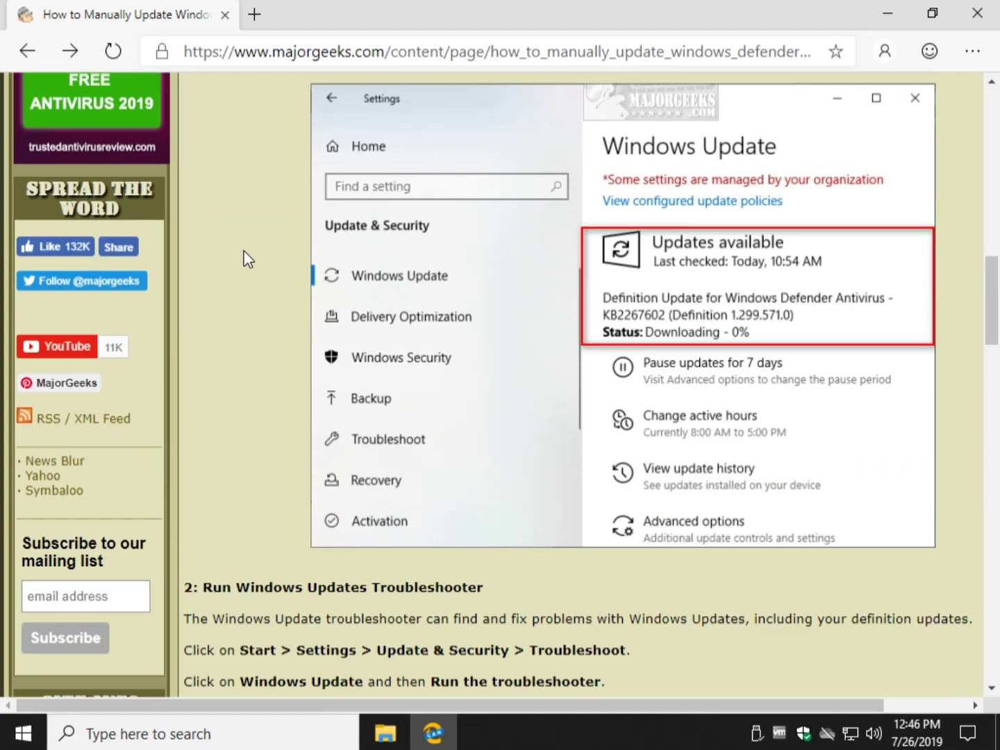
scroll(248, 259, "up", 8)
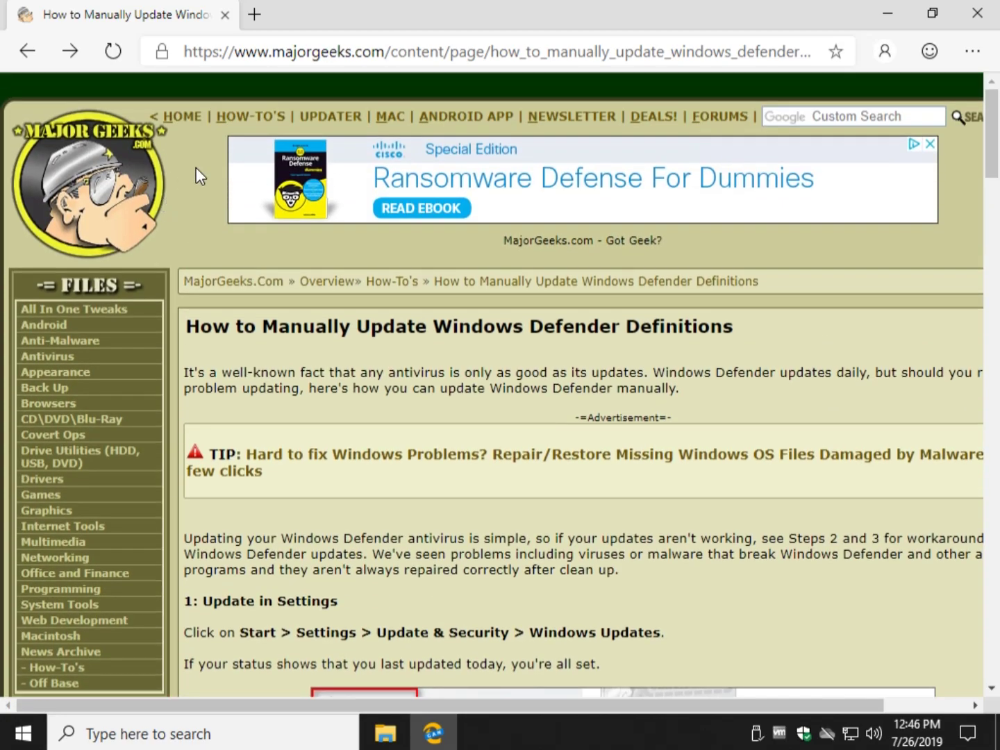
left_click_drag(188, 326, 798, 349)
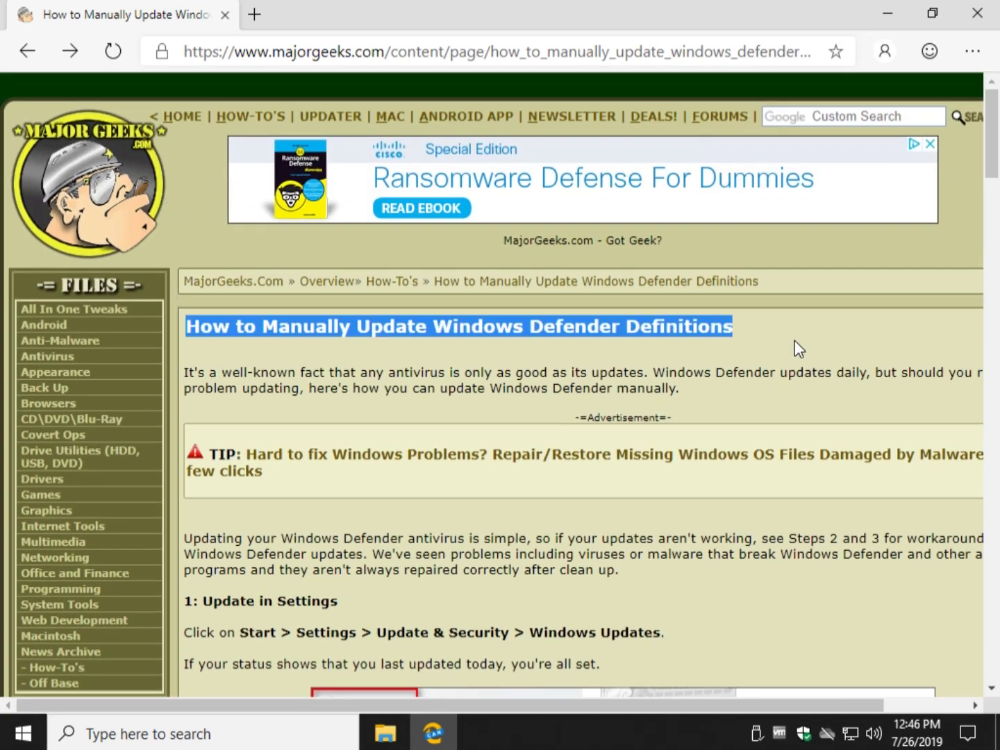
mouse_move(742, 330)
left_mouse_down()
mouse_move(749, 312)
mouse_move(741, 305)
mouse_move(733, 318)
left_mouse_up()
left_click(734, 318)
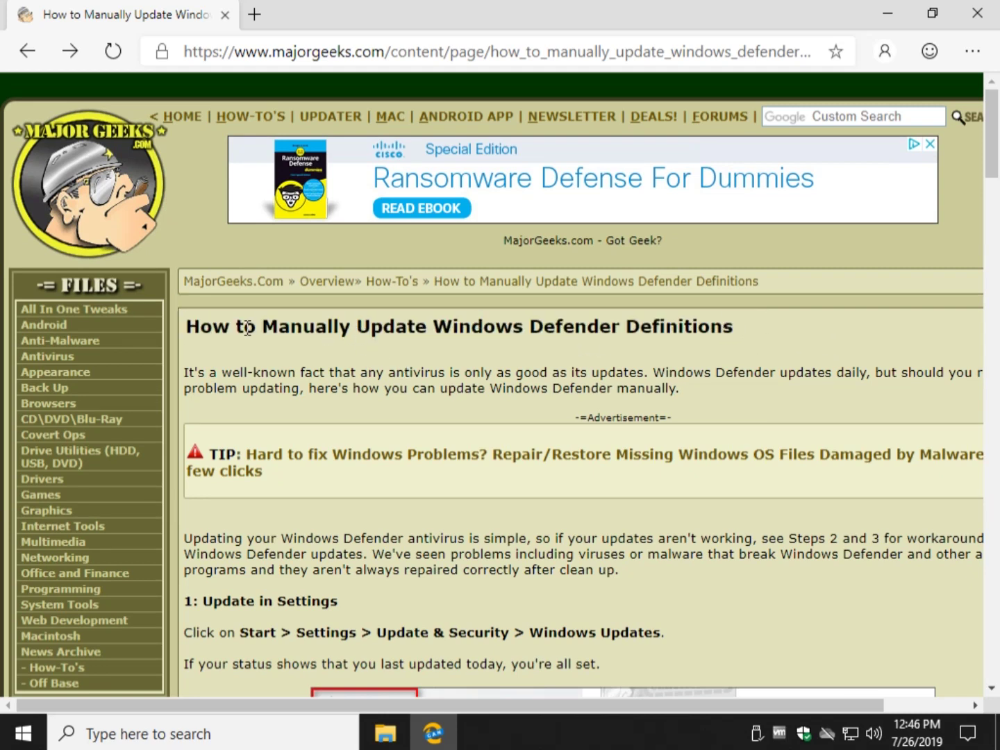
left_click_drag(237, 326, 596, 322)
left_click(576, 329)
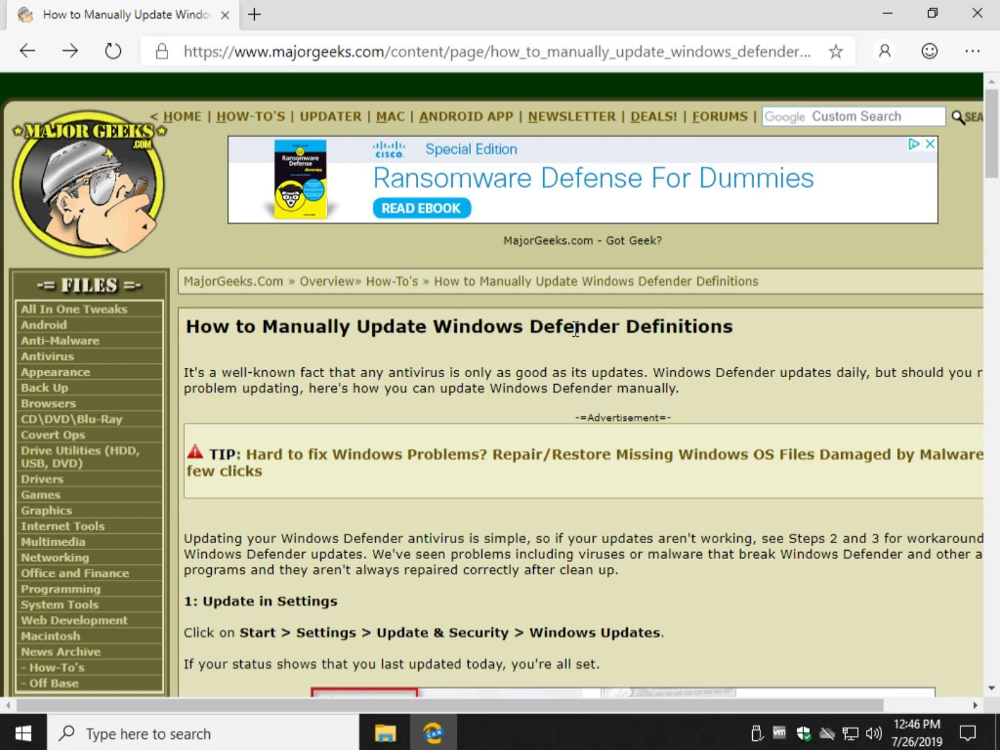